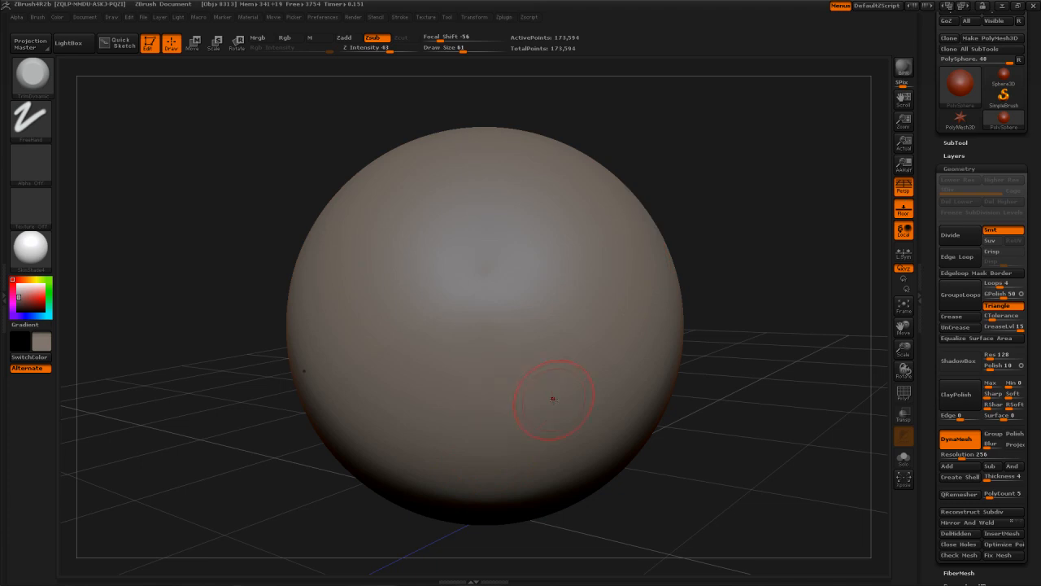
Choose the TrimDynamic brush and set its Z Intensity to 100
key(b)
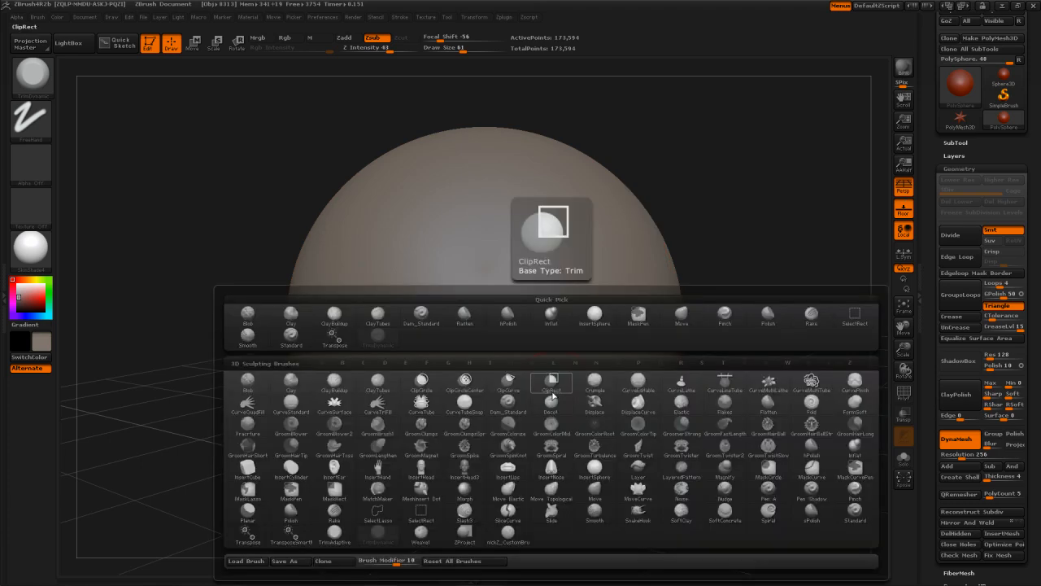
key(t)
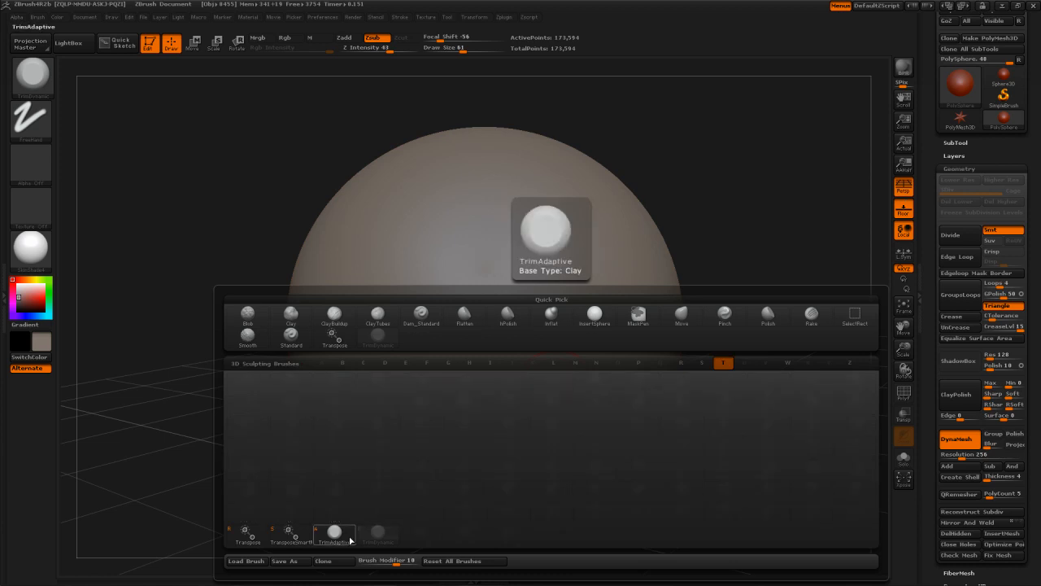
click(391, 540)
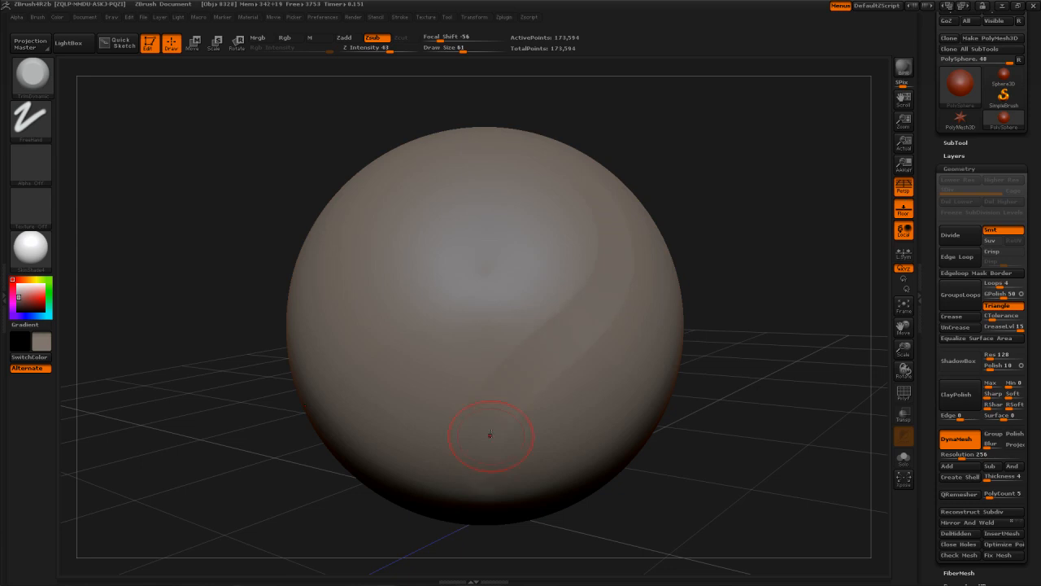
key(u)
drag(498, 429, 526, 420)
Flatten and smooth broad planes on the front and side of the sphere with TrimDynamic strokes
key(shift)
key(shift)
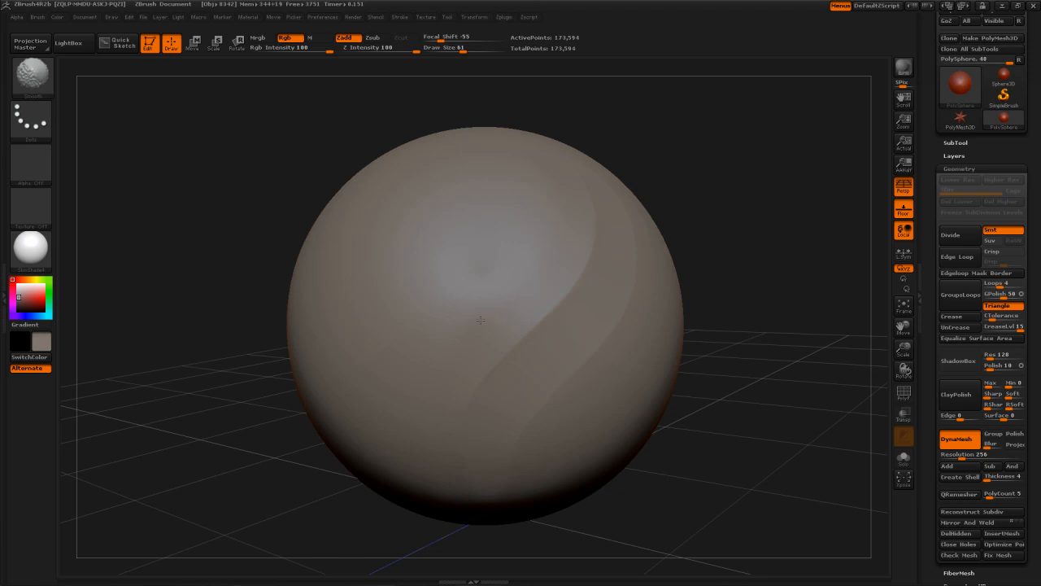
mouse_move(726, 168)
mouse_down()
mouse_move(698, 185)
mouse_move(732, 159)
mouse_move(728, 197)
mouse_move(584, 198)
mouse_up()
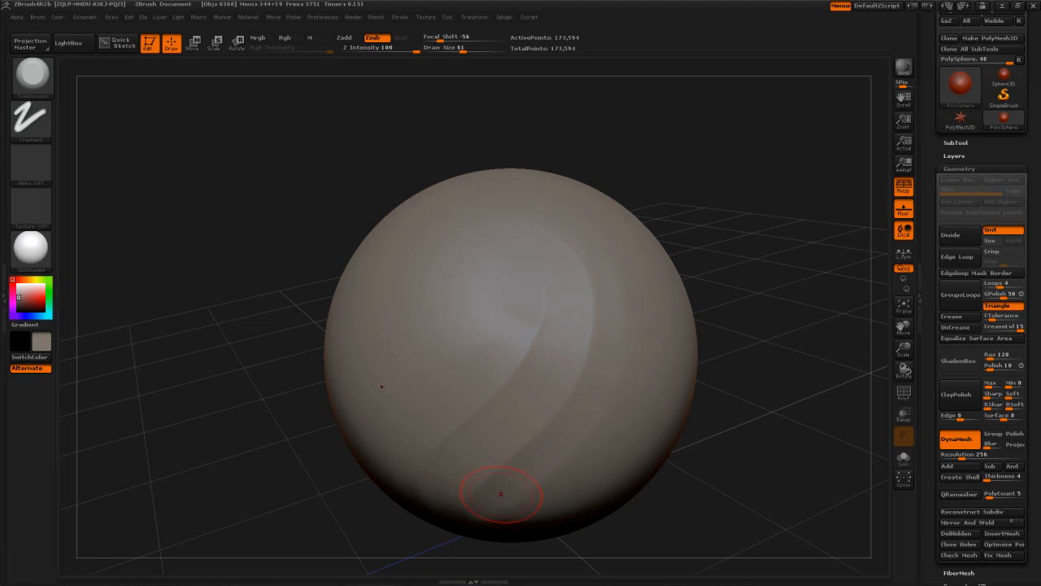
key(shift)
mouse_move(712, 185)
mouse_down()
mouse_move(706, 263)
mouse_move(446, 415)
mouse_up()
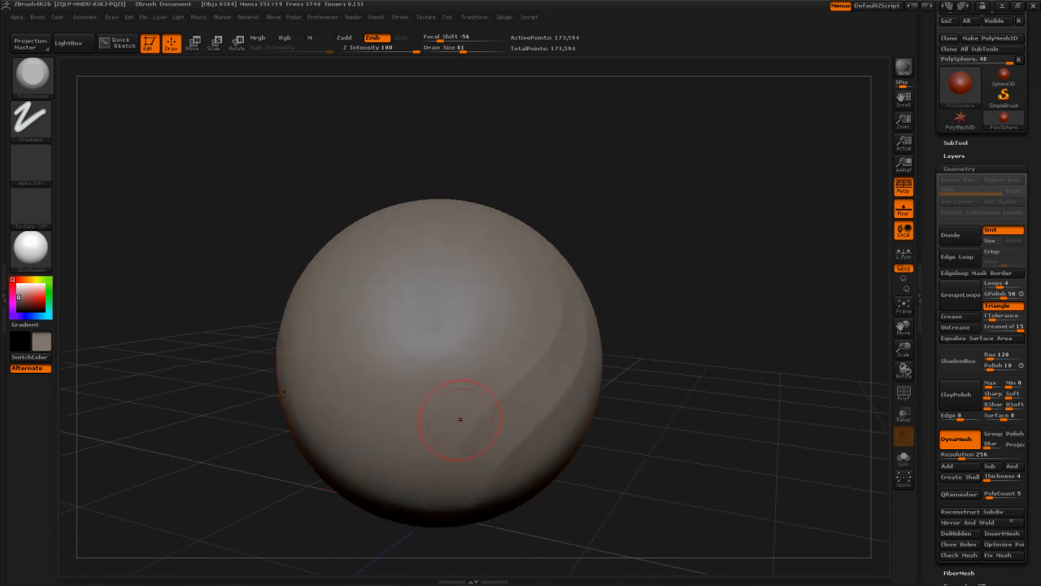
Switch to the TrimAdaptive brush and set its draw size to 106
key(b)
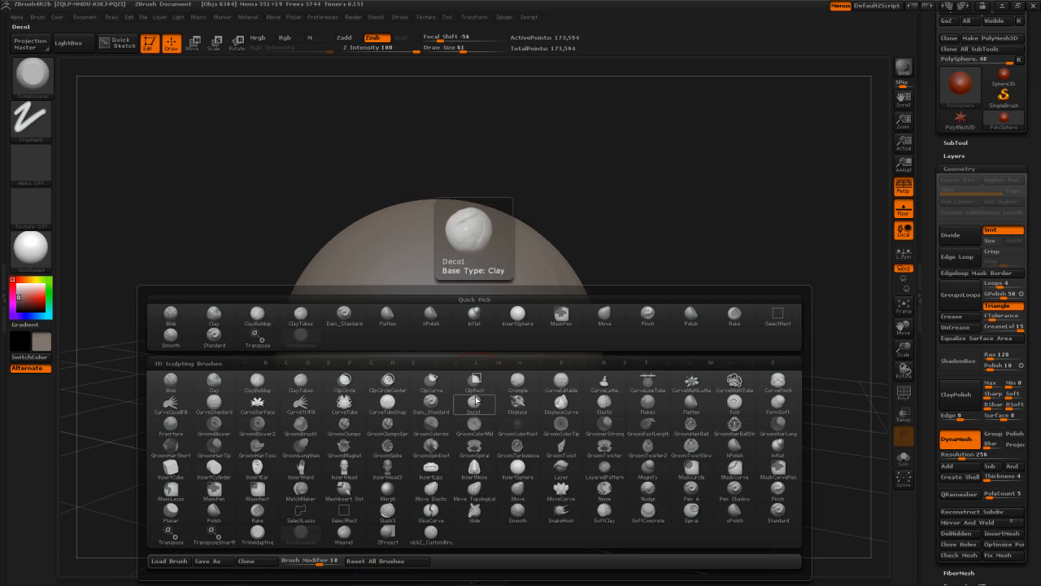
key(d)
key(s)
click(50, 81)
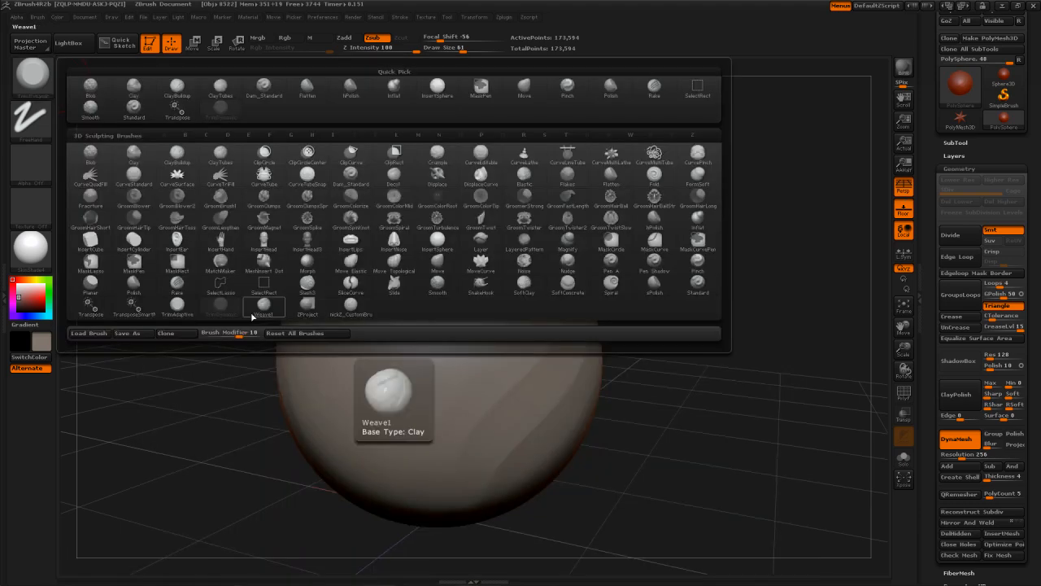
key(t)
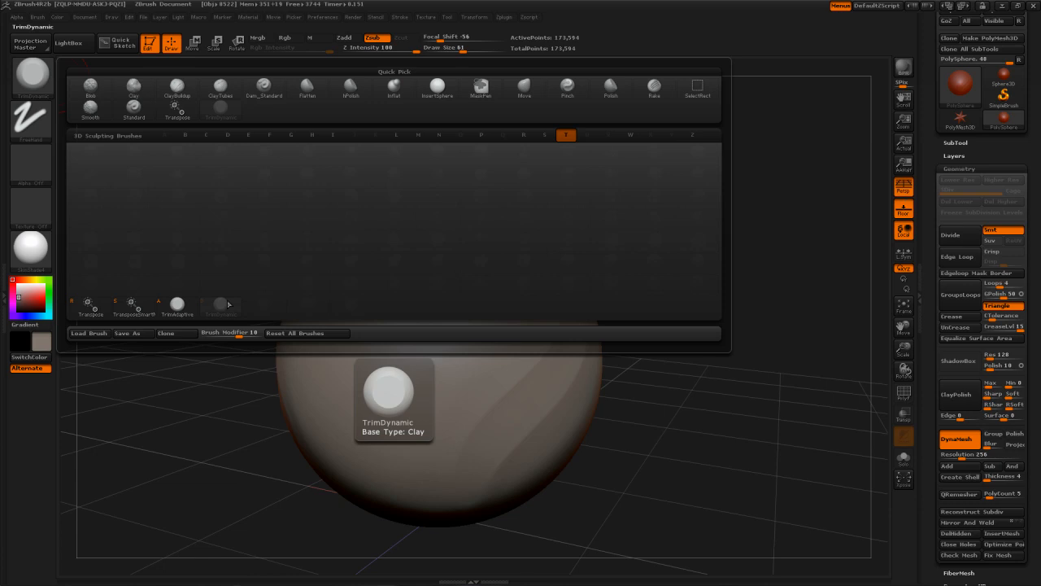
click(177, 306)
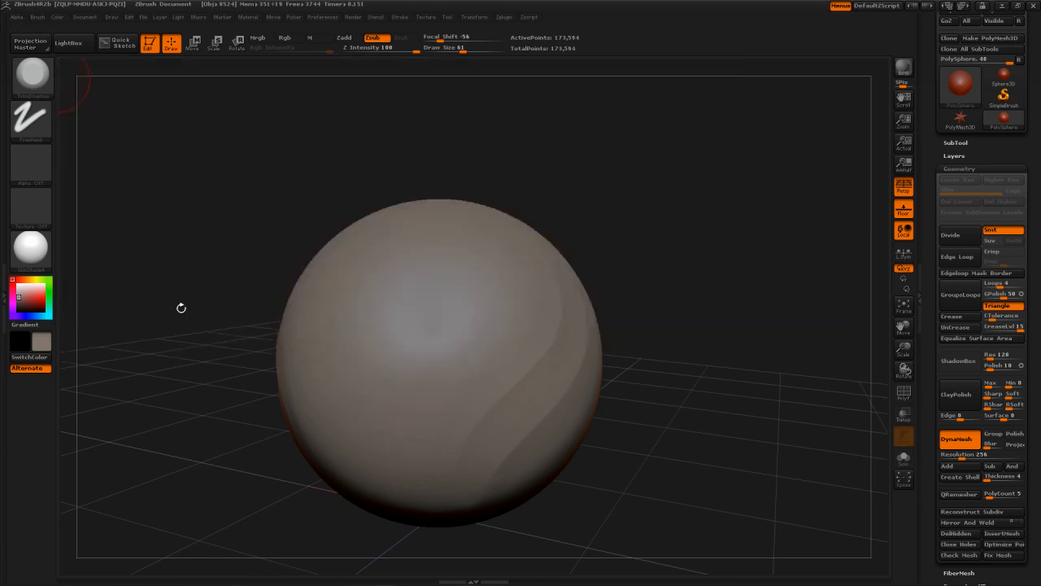
right_drag(574, 291, 474, 330)
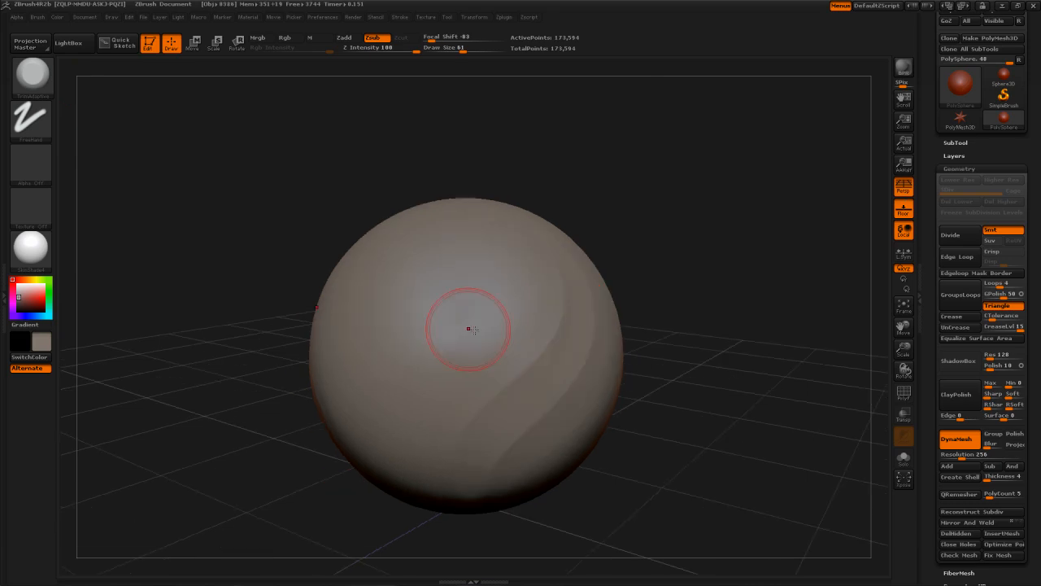
key(s)
drag(472, 337, 482, 337)
right_drag(482, 337, 558, 273)
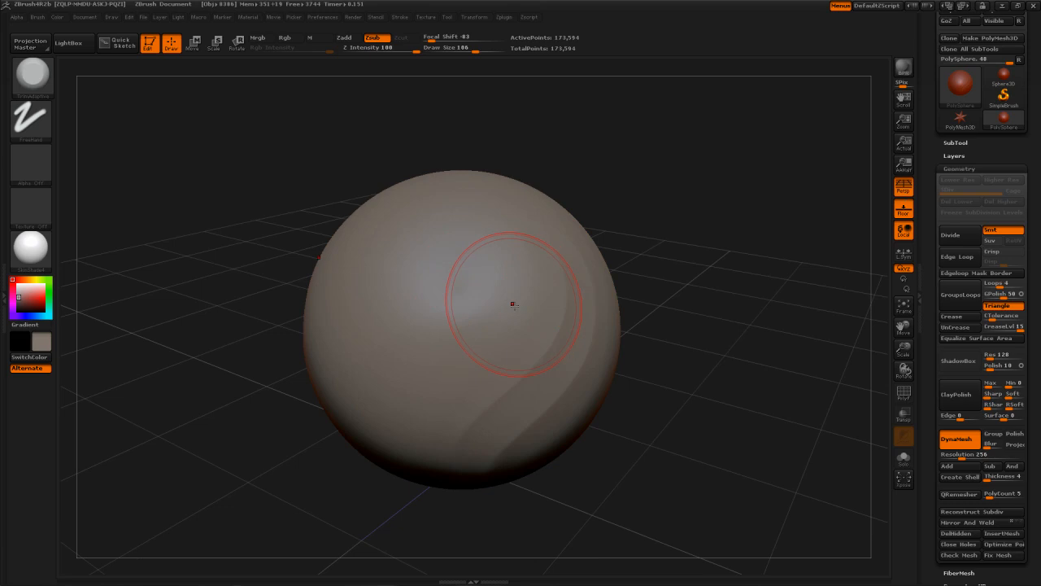
Try carving deep into the sphere's lower front with long continuous TrimAdaptive strokes, and undo the cuts
mouse_move(514, 301)
mouse_down()
mouse_move(518, 281)
mouse_move(516, 315)
mouse_move(506, 270)
mouse_up()
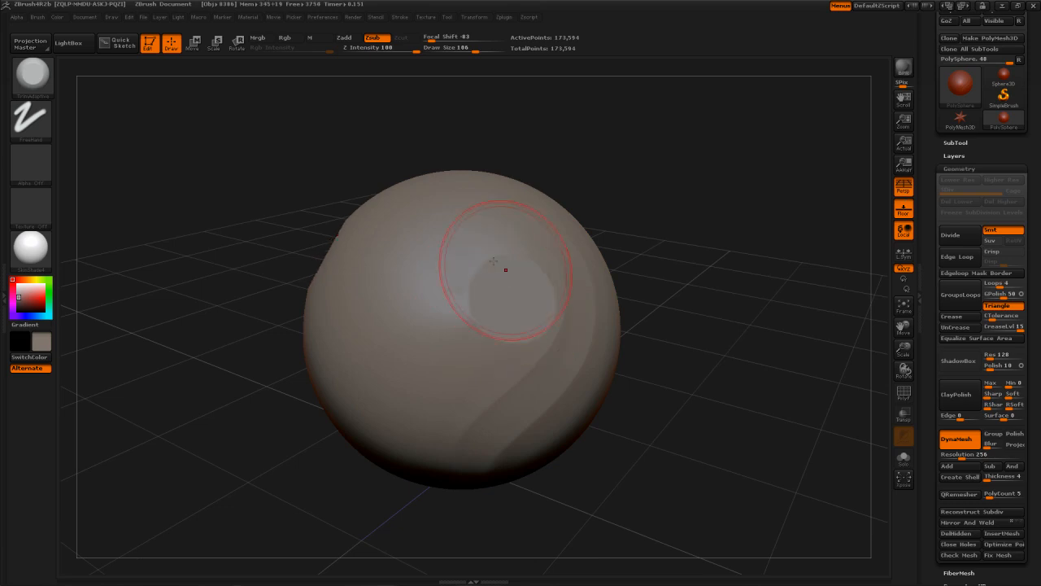
mouse_move(639, 221)
mouse_down()
mouse_move(701, 207)
mouse_move(526, 287)
mouse_move(479, 370)
mouse_move(417, 447)
mouse_move(443, 484)
mouse_up()
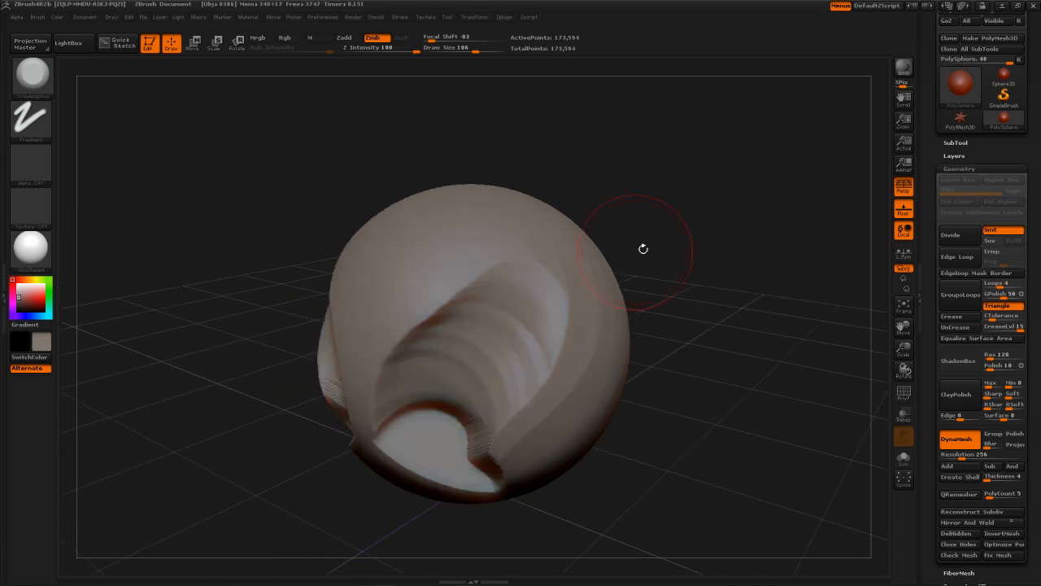
drag(643, 248, 661, 213)
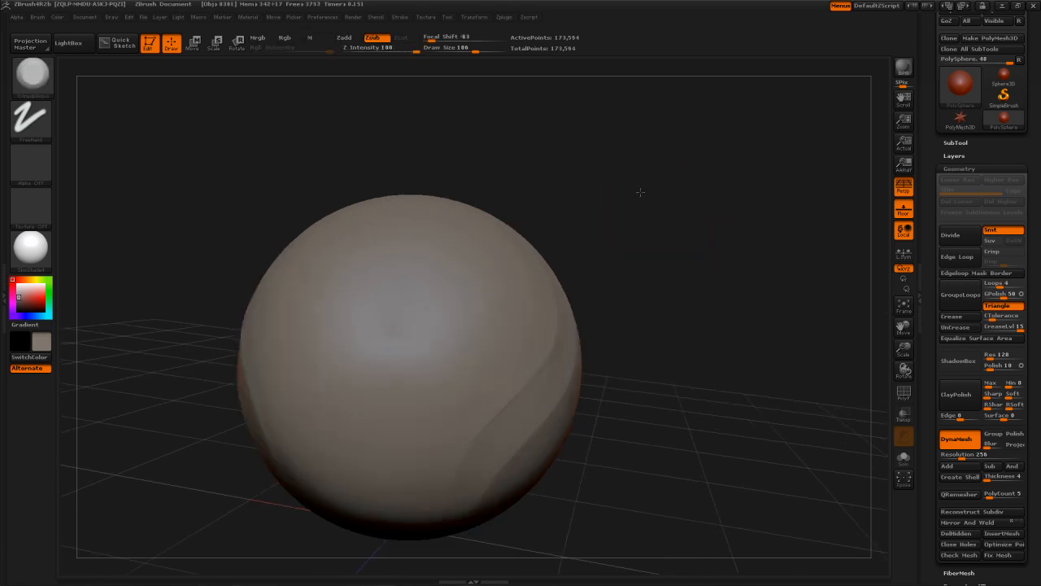
drag(640, 192, 478, 338)
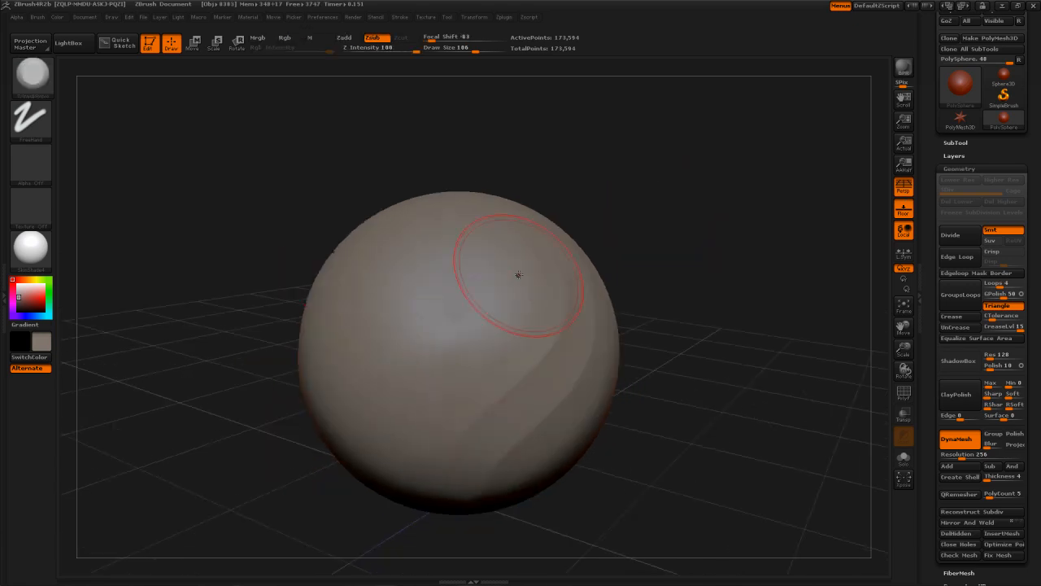
drag(527, 280, 404, 446)
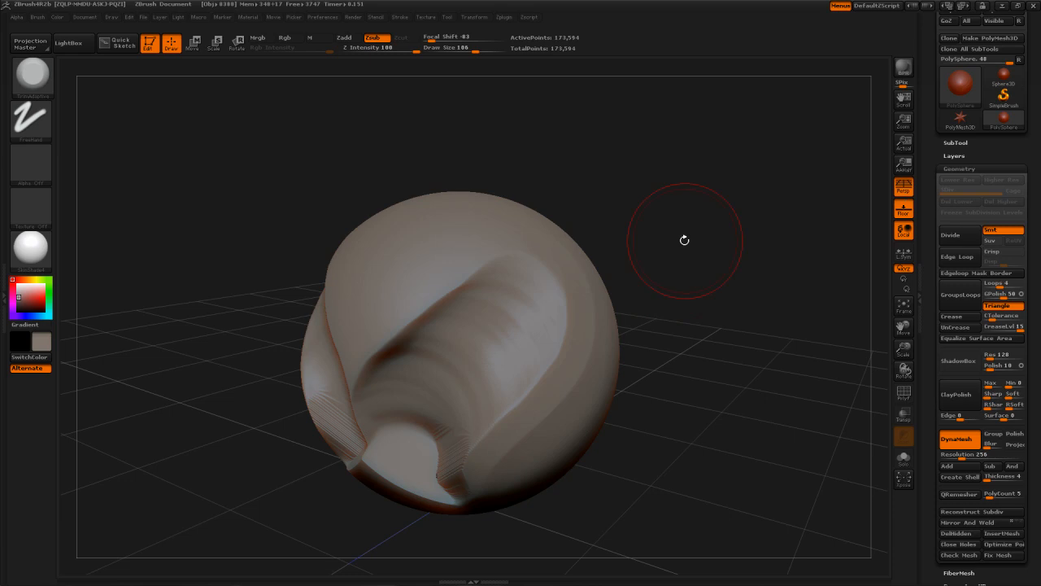
drag(684, 240, 600, 286)
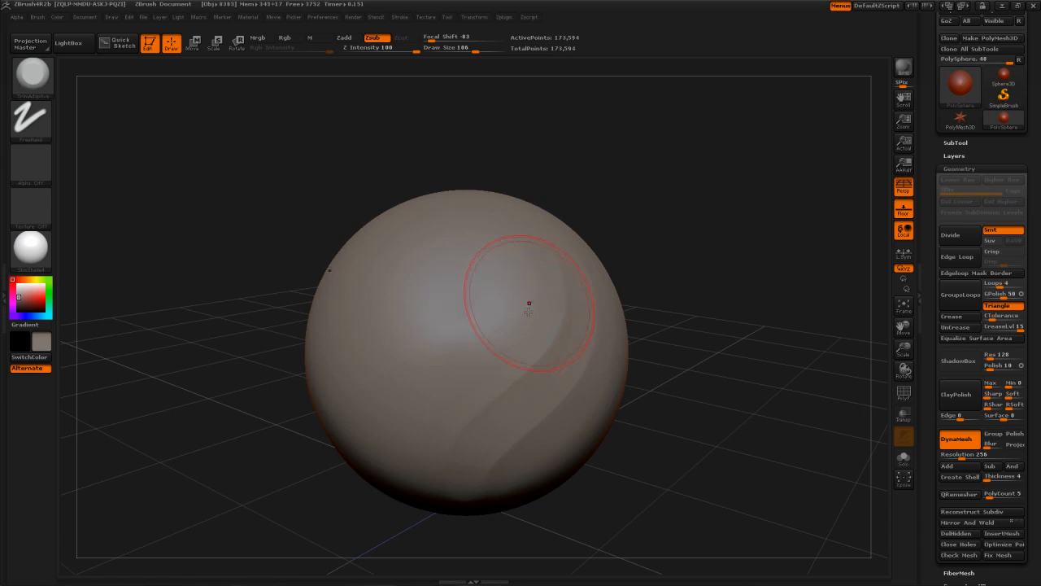
Cut several adjoining flat facets into the front and upper side of the sphere with short TrimAdaptive strokes
mouse_move(529, 312)
mouse_down()
mouse_move(528, 328)
mouse_move(504, 314)
mouse_move(506, 287)
mouse_up()
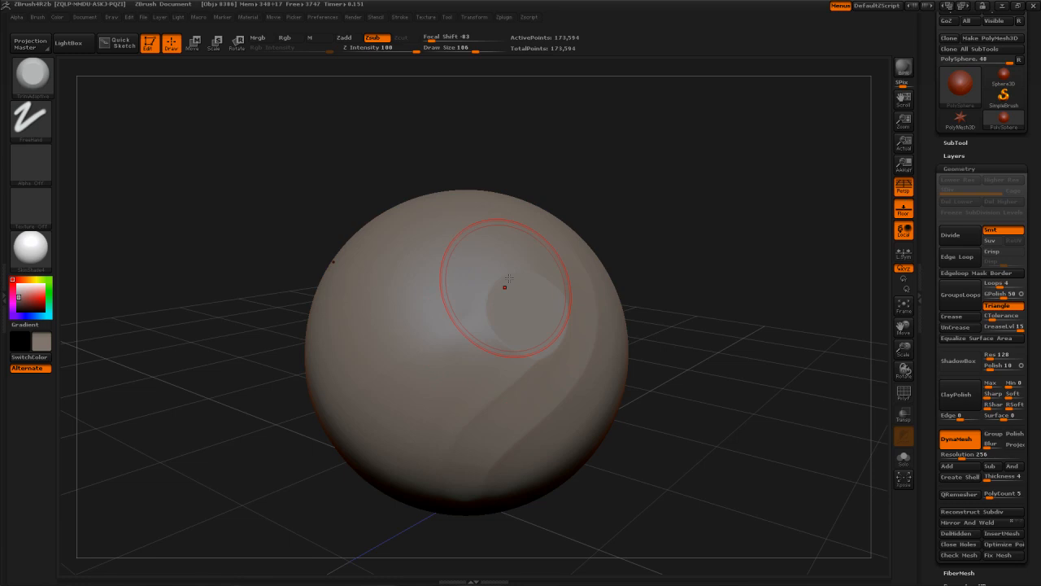
mouse_move(664, 213)
mouse_down()
mouse_move(643, 213)
mouse_move(554, 273)
mouse_up()
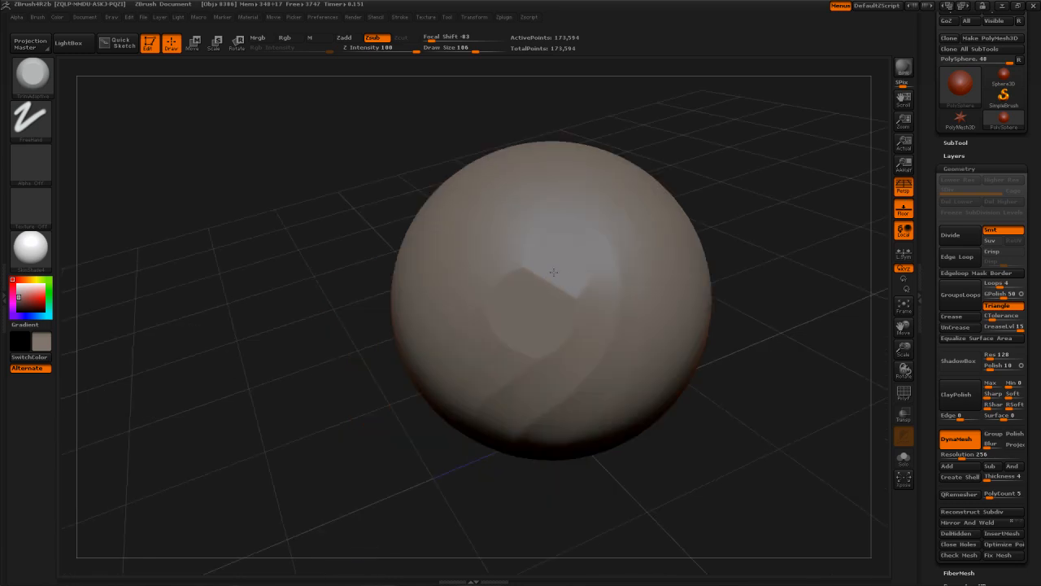
mouse_move(693, 192)
mouse_down()
mouse_move(777, 142)
mouse_move(502, 383)
mouse_move(507, 347)
mouse_move(487, 327)
mouse_up()
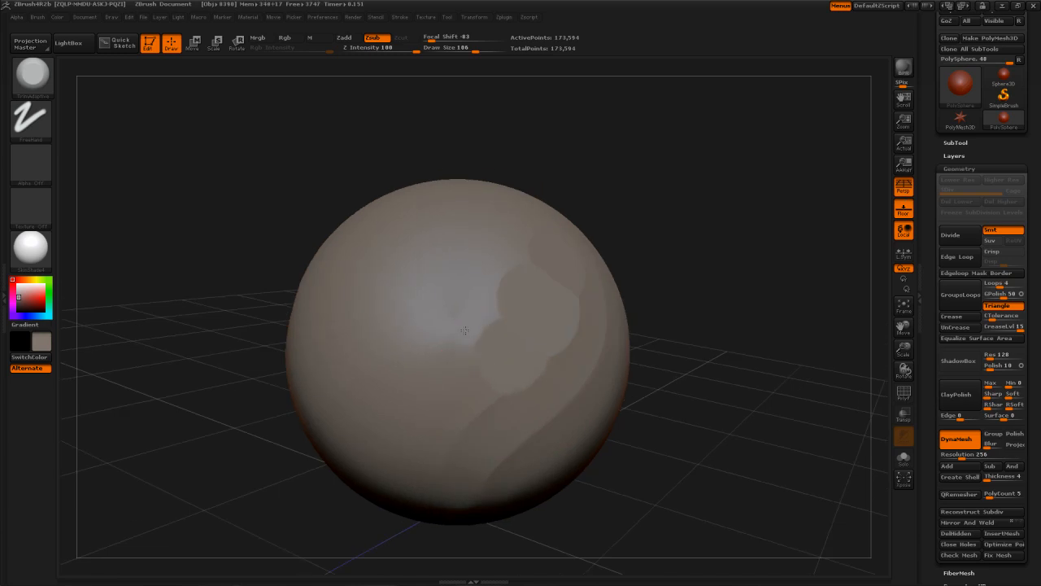
mouse_move(465, 329)
mouse_down()
mouse_move(499, 286)
mouse_move(466, 320)
mouse_up()
key(ctrl+z)
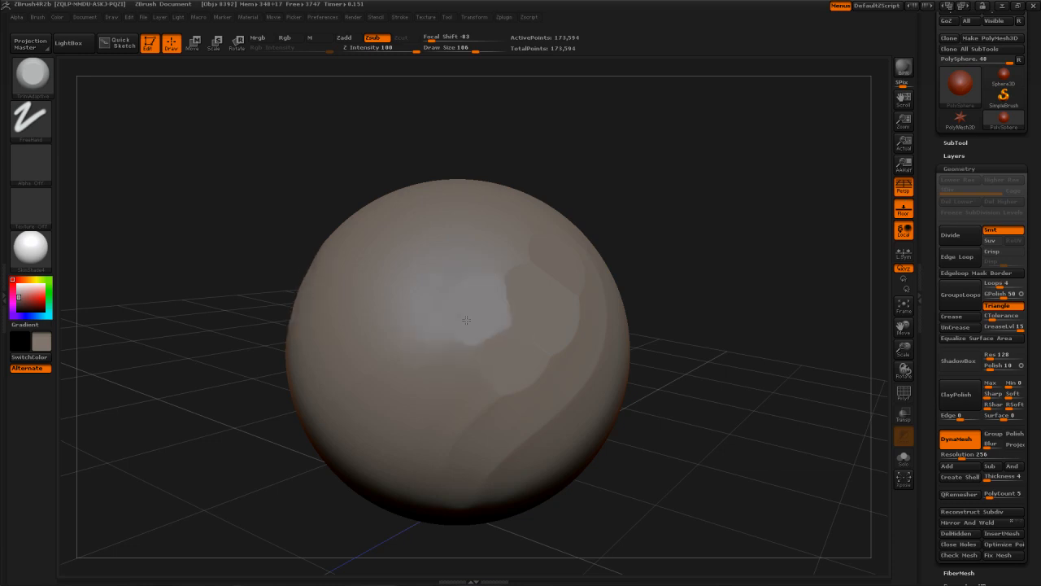
mouse_move(685, 168)
mouse_down()
mouse_move(647, 193)
mouse_move(521, 235)
mouse_move(498, 259)
mouse_move(708, 209)
mouse_move(476, 272)
mouse_move(523, 210)
mouse_up()
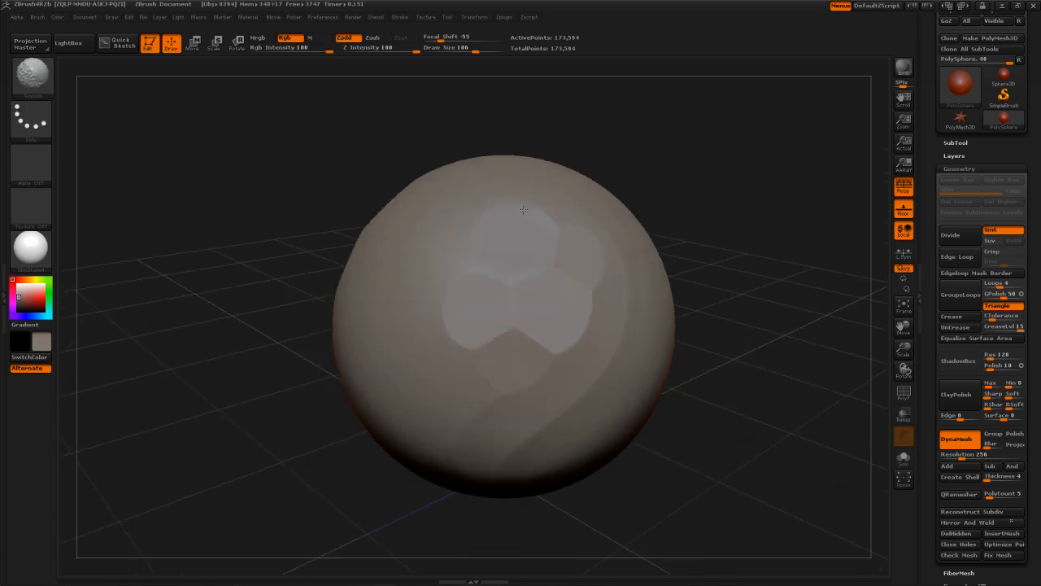
drag(704, 227, 718, 209)
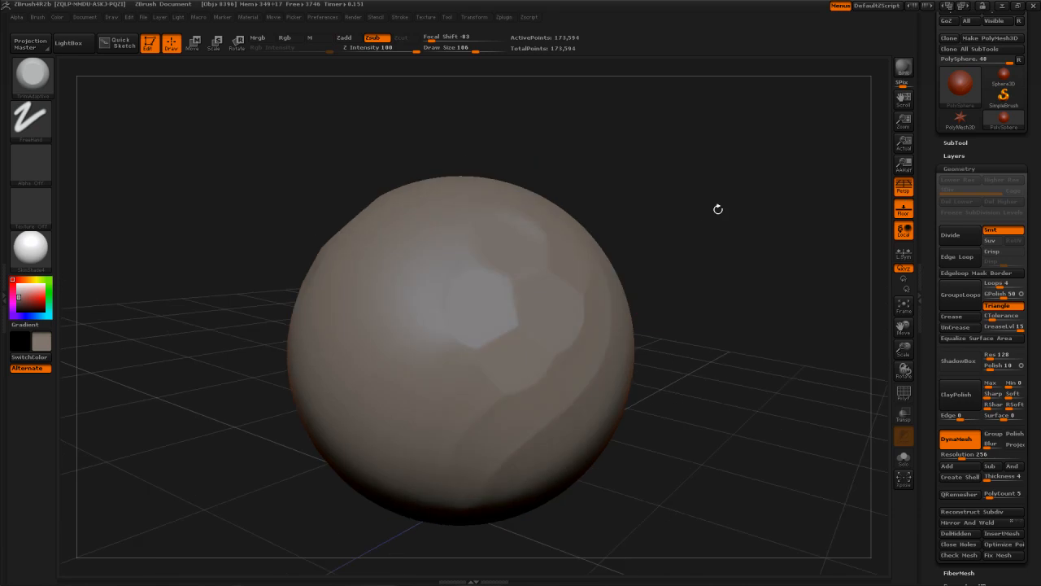
Switch back to the TrimDynamic brush and set its draw size to 35
key(b)
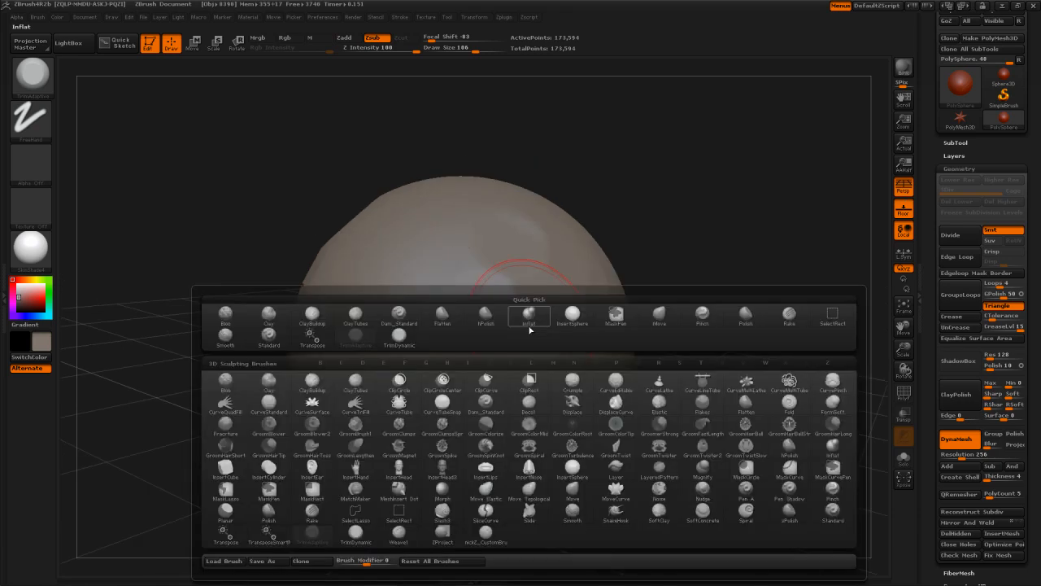
key(t)
click(355, 530)
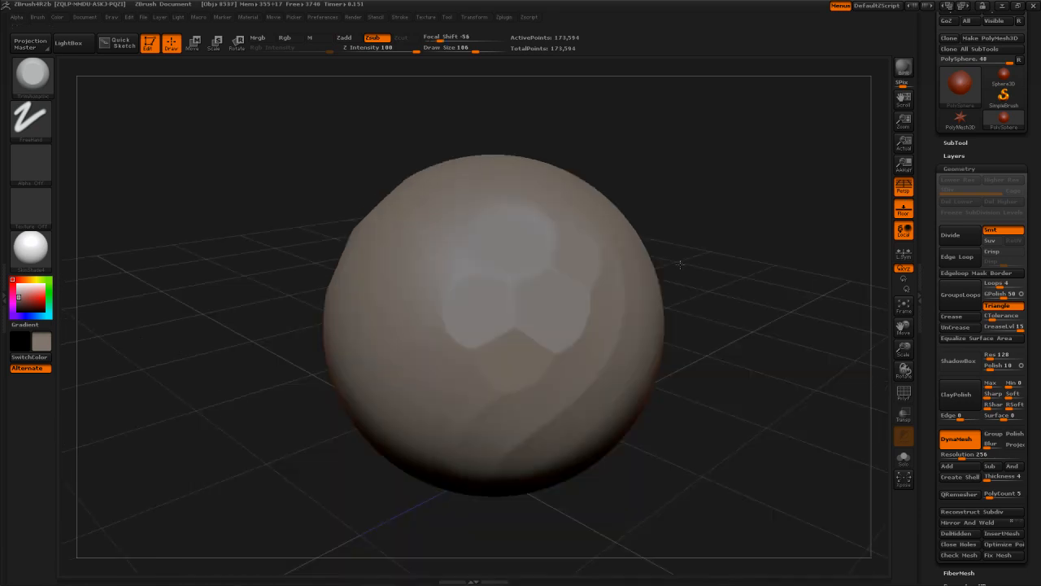
key(s)
drag(494, 318, 481, 319)
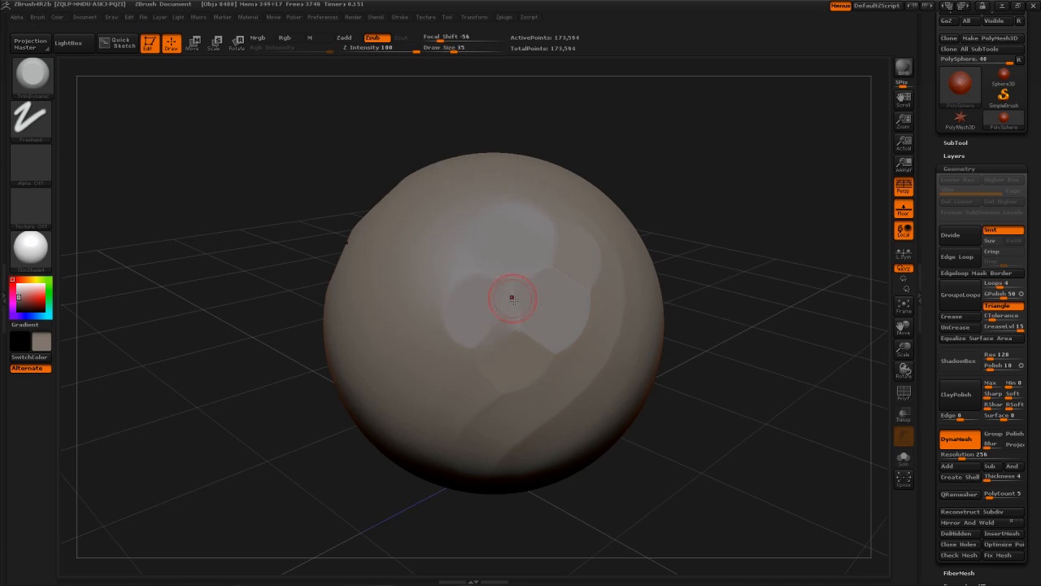
Soften the hard edges between the facets on the front of the sphere with TrimDynamic strokes
key(ctrl)
drag(690, 236, 561, 349)
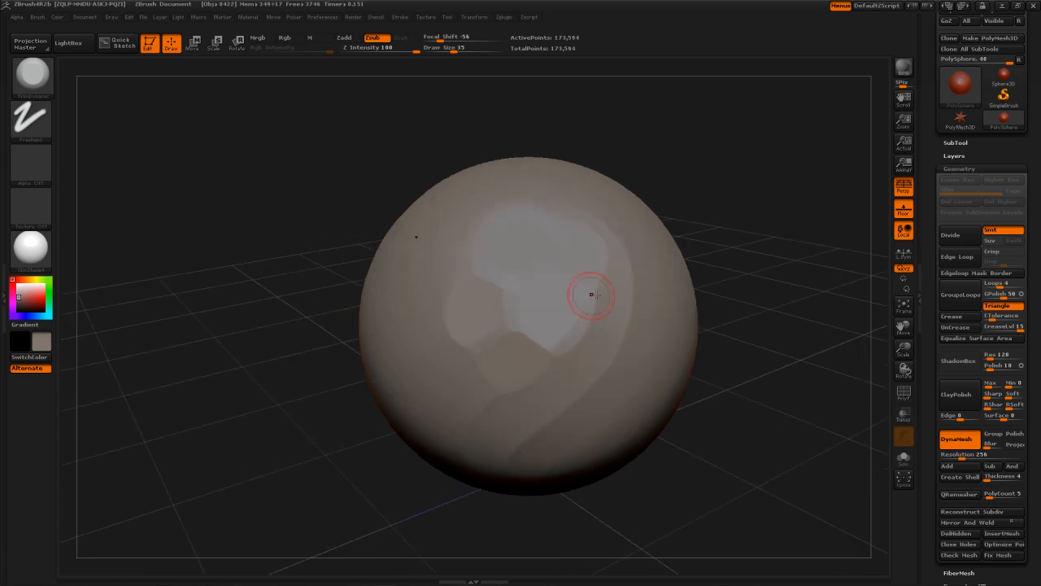
drag(603, 246, 646, 223)
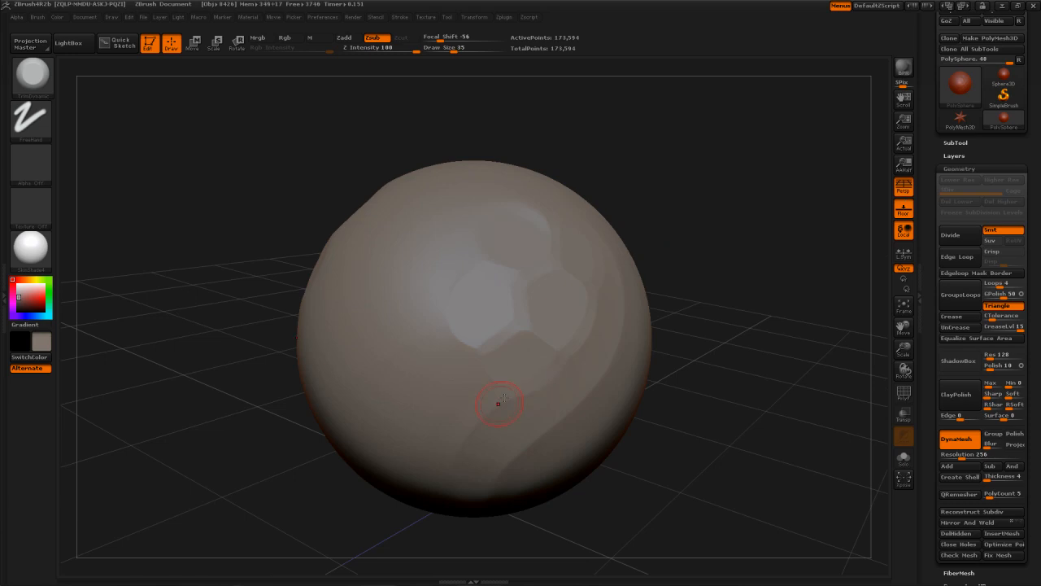
mouse_move(682, 325)
mouse_down()
mouse_move(485, 371)
mouse_move(708, 256)
mouse_move(698, 249)
mouse_move(736, 280)
mouse_move(696, 315)
mouse_move(718, 310)
mouse_move(688, 296)
mouse_move(695, 307)
mouse_move(468, 298)
mouse_up()
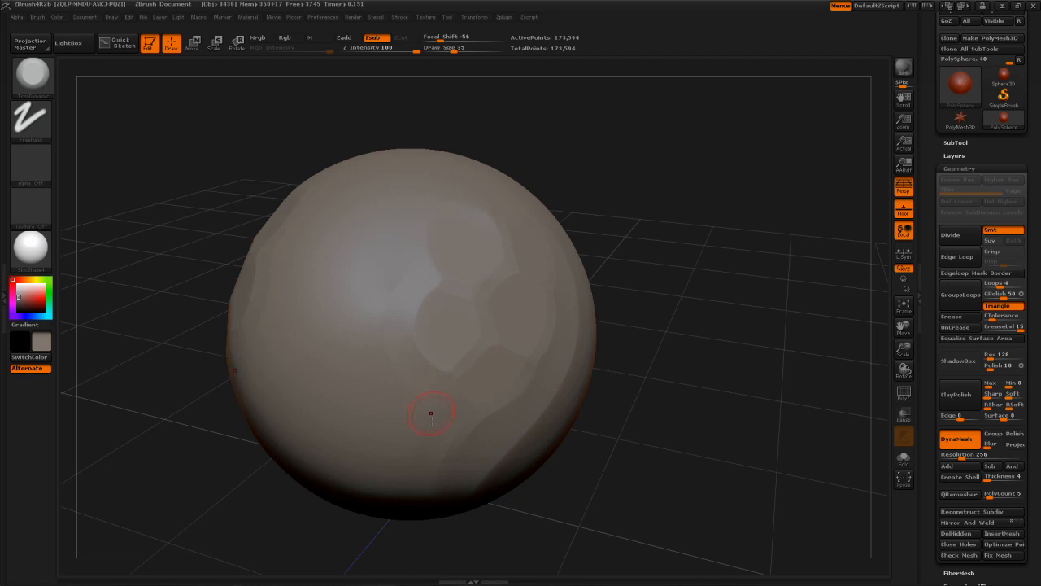
Switch to the Standard brush and set its draw size to 125
key(shift)
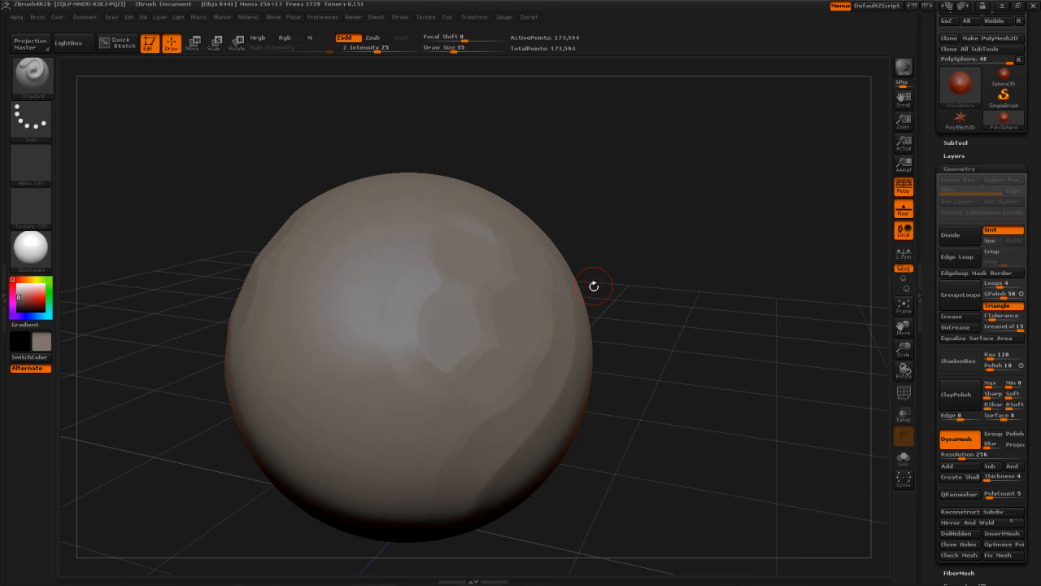
key(s)
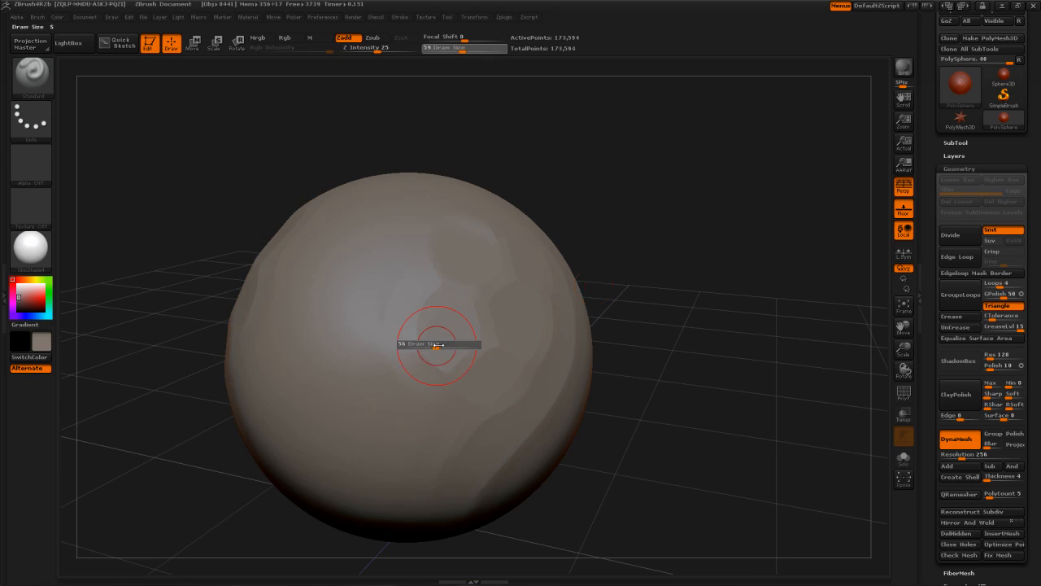
drag(437, 344, 454, 344)
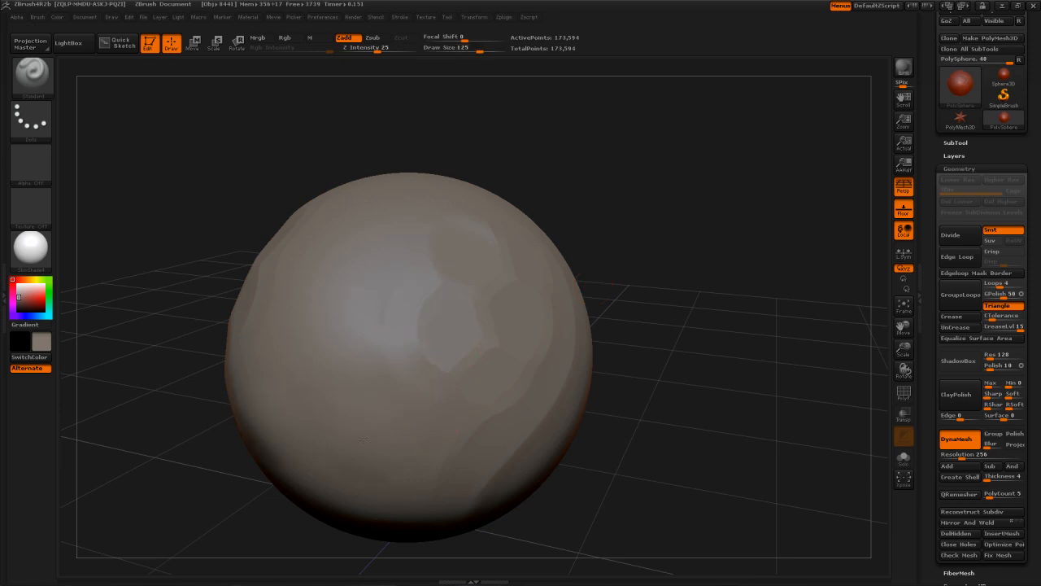
Build up a rounded raised form on the front of the sphere with Standard brush strokes and smooth it
key(shift)
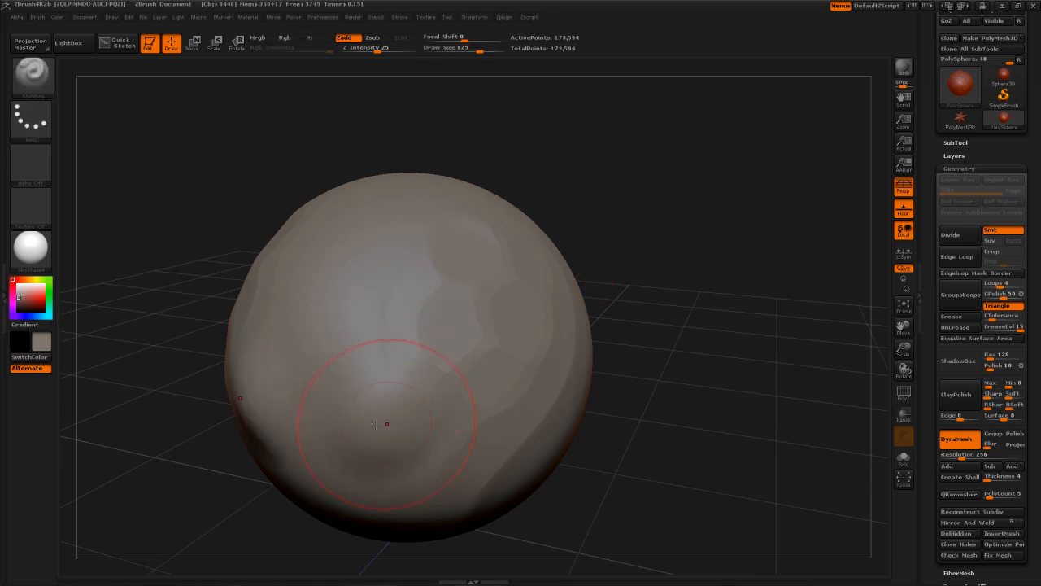
key(s)
mouse_move(387, 412)
mouse_down()
mouse_move(365, 426)
mouse_move(402, 261)
mouse_move(396, 220)
mouse_up()
key(shift)
key(s)
mouse_move(388, 449)
mouse_down()
mouse_move(355, 447)
mouse_move(376, 441)
mouse_up()
key(shift)
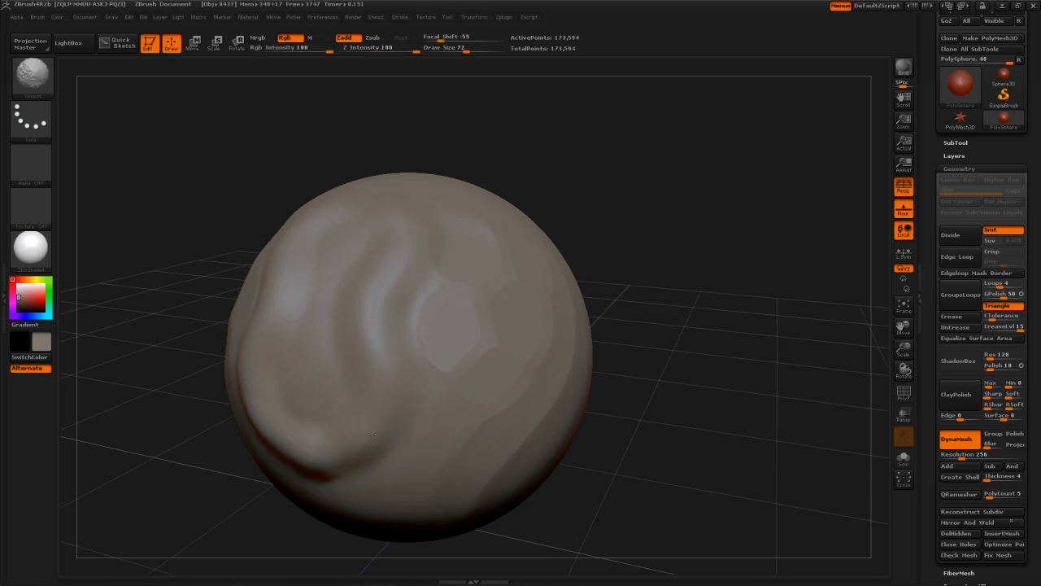
Switch to the Dam_Standard brush at draw size 88 and carve a crease around the outline of the raised form
key(b)
key(d)
key(s)
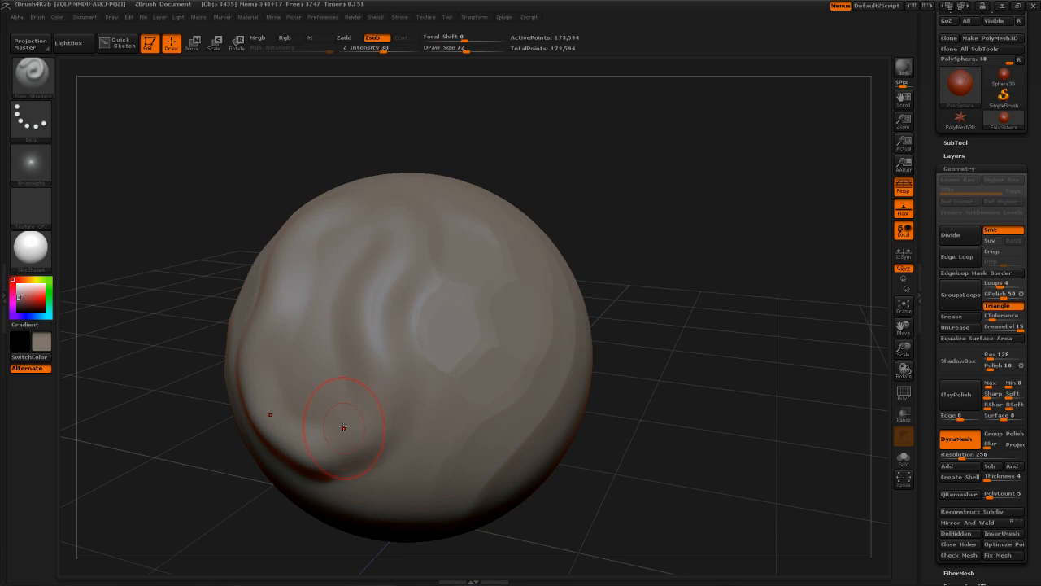
key(s)
mouse_move(344, 427)
mouse_down()
mouse_move(364, 425)
mouse_move(343, 424)
mouse_up()
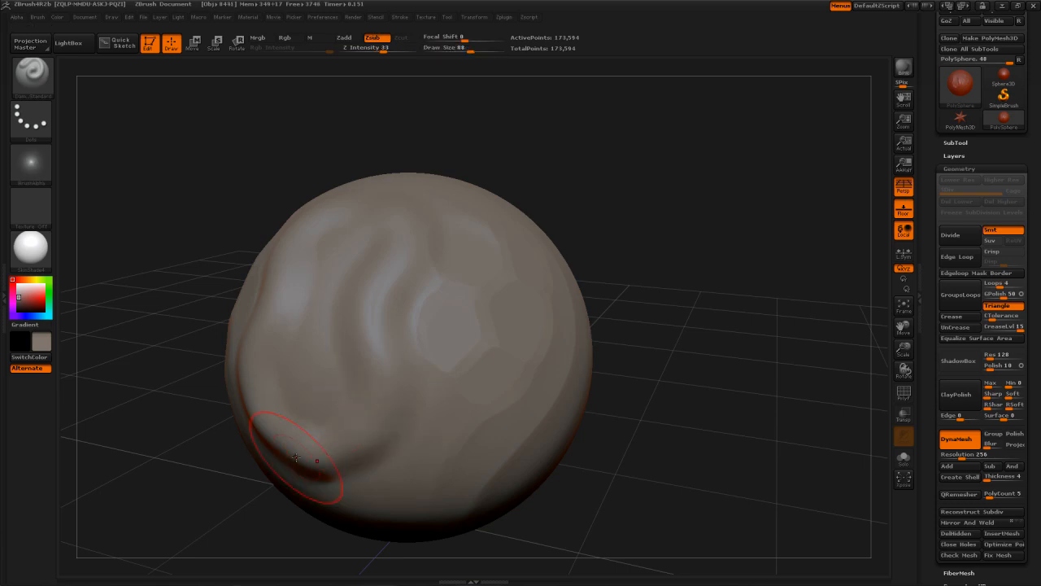
drag(283, 437, 331, 446)
key(ctrl+z)
mouse_move(297, 453)
mouse_down()
mouse_move(367, 434)
mouse_move(371, 332)
mouse_move(394, 214)
mouse_move(330, 242)
mouse_move(307, 418)
mouse_up()
key(shift)
mouse_move(636, 453)
mouse_down()
mouse_move(667, 418)
mouse_move(479, 373)
mouse_up()
Switch to the TrimDynamic brush at draw size 51 and flatten the surface just below the raised form
key(b)
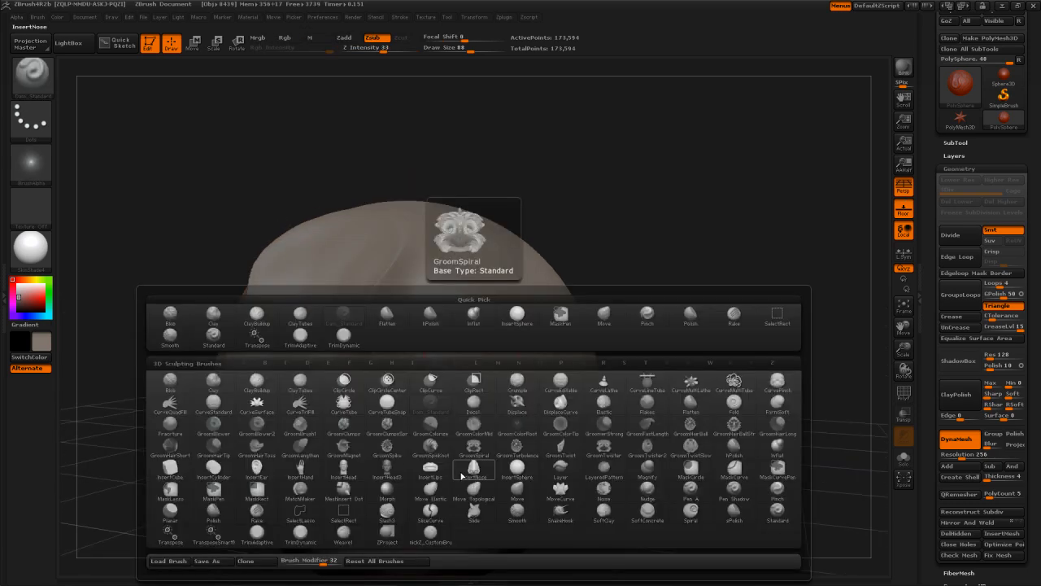
key(t)
key(d)
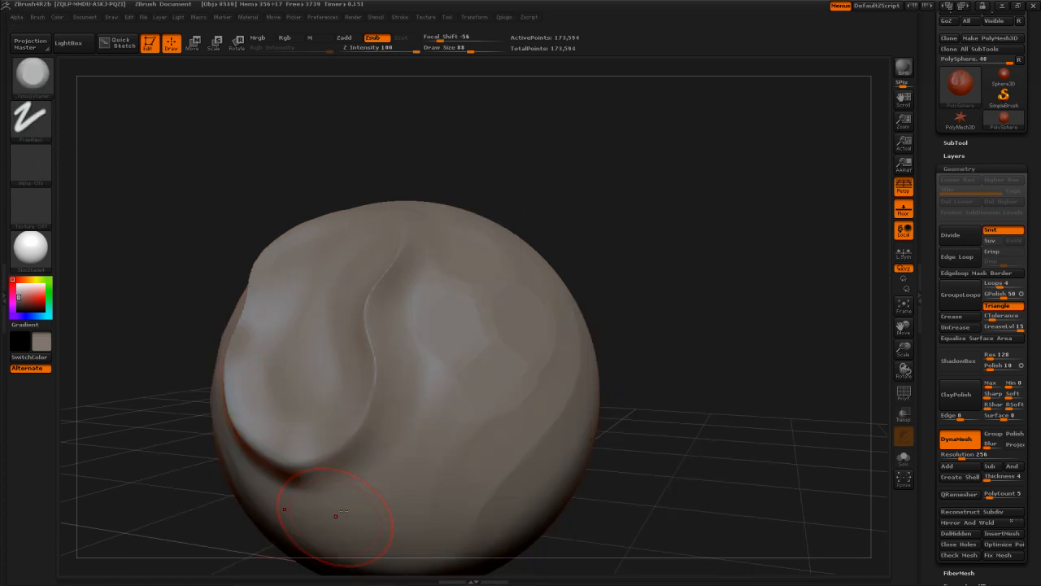
key(s)
drag(388, 429, 378, 429)
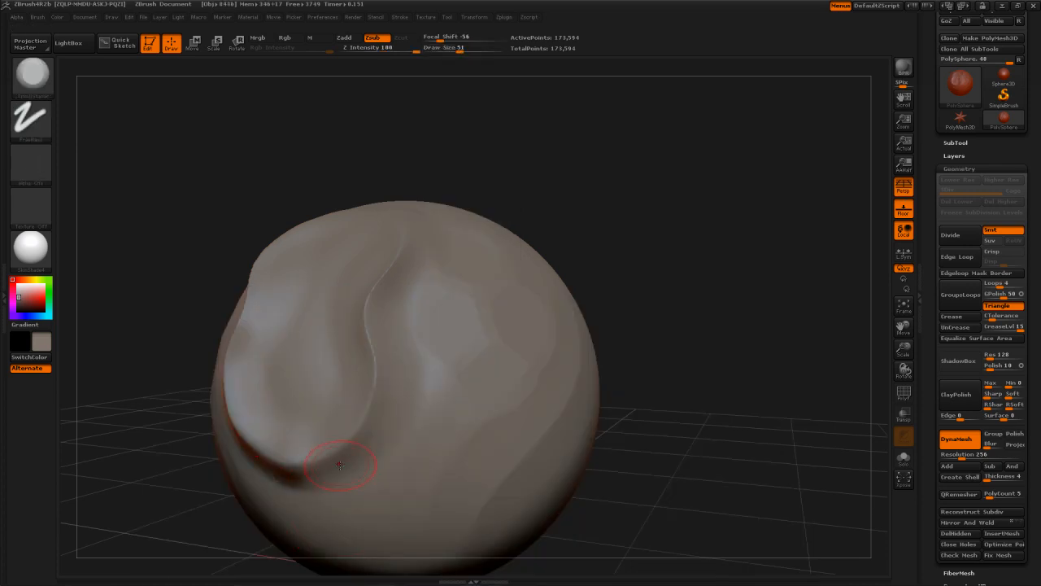
drag(341, 464, 314, 477)
drag(594, 252, 607, 265)
Flatten the sloping surface along the side and lower outer edge of the raised form with long TrimDynamic strokes
key(bracketright)
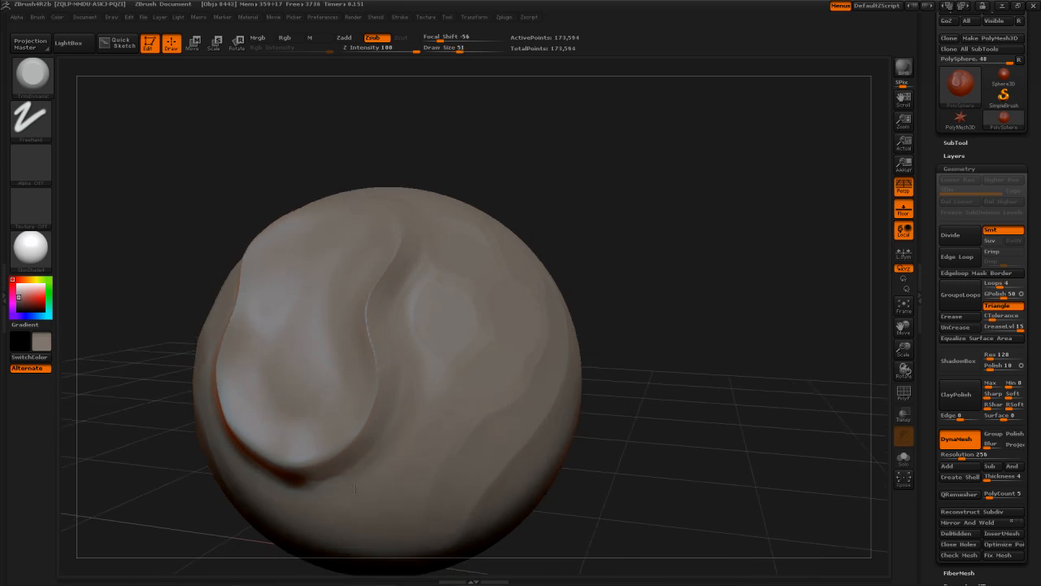
drag(416, 410, 307, 495)
drag(418, 386, 326, 493)
drag(414, 361, 419, 287)
mouse_move(572, 161)
mouse_down()
mouse_move(583, 174)
mouse_move(587, 165)
mouse_up()
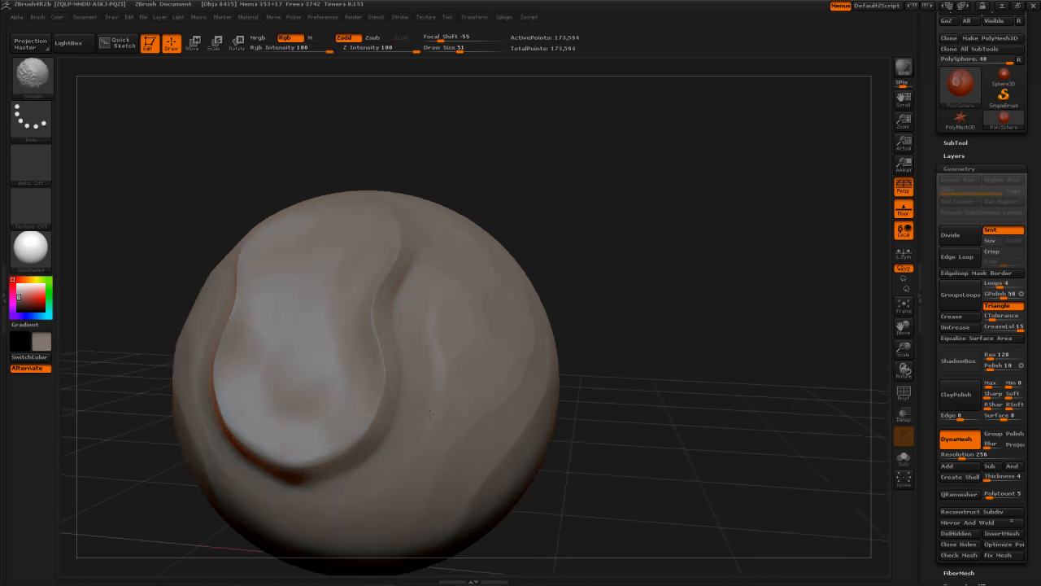
drag(547, 214, 587, 230)
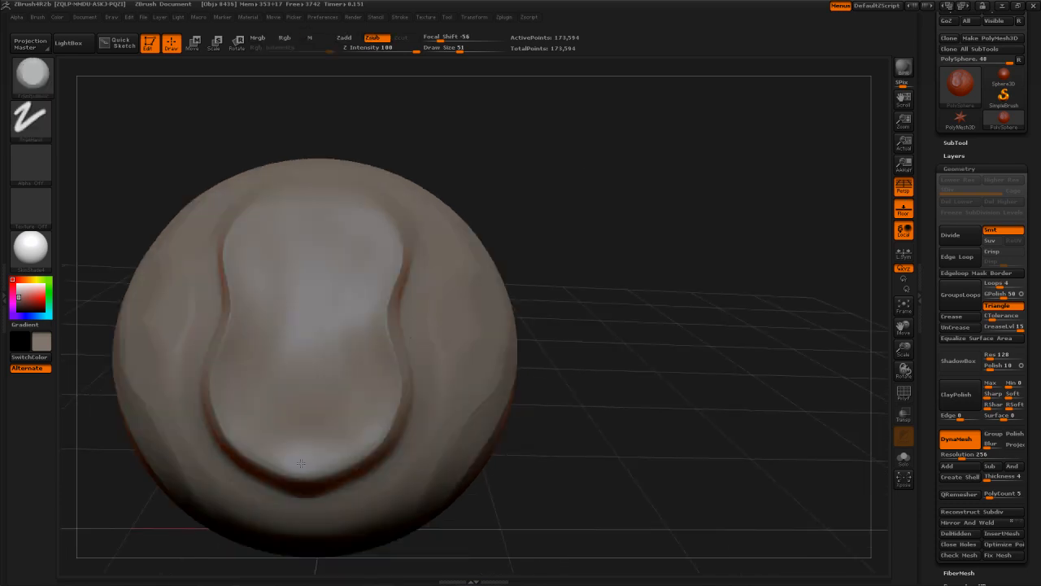
Flatten the face of the raised form with TrimDynamic strokes and smooth its lower part
drag(336, 451, 331, 461)
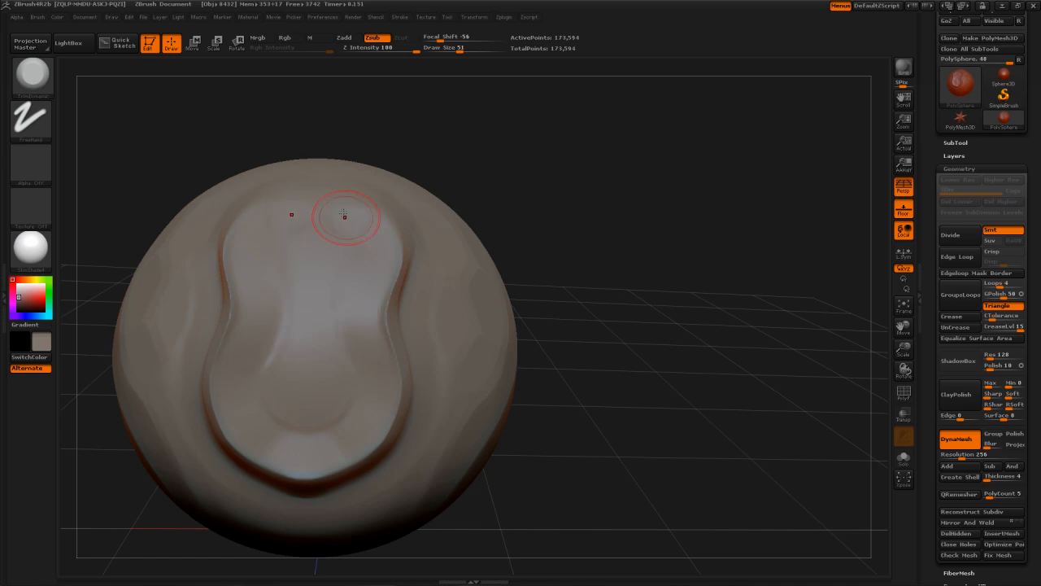
key(shift)
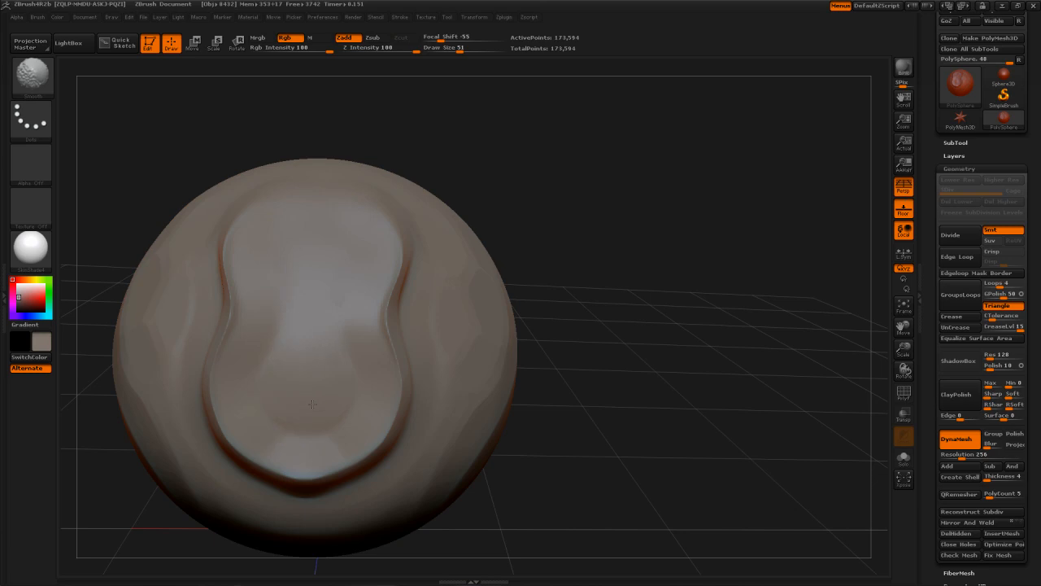
shift+drag(312, 405, 316, 463)
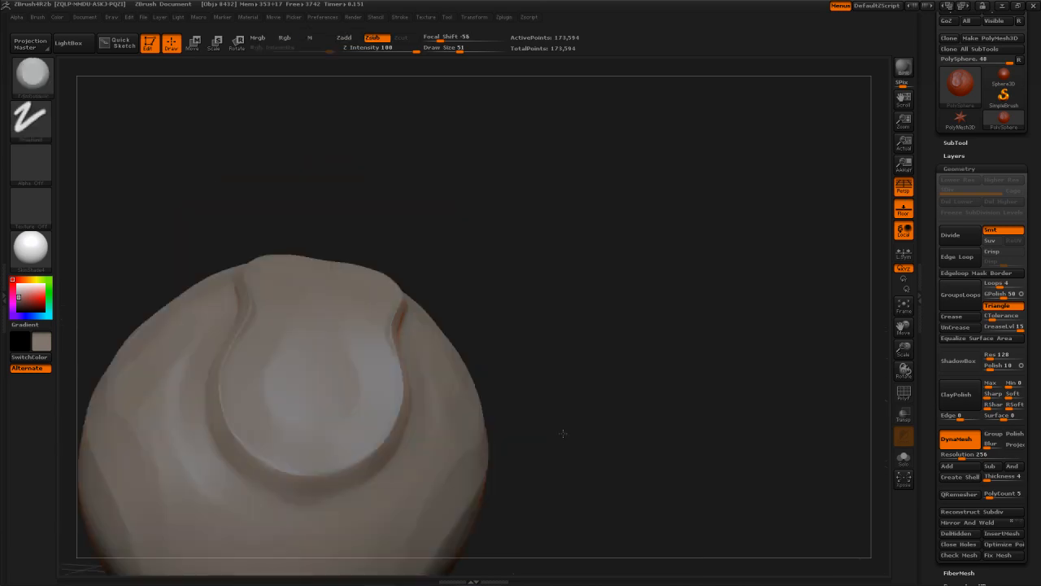
Reduce the TrimDynamic draw size to 34 and trim the beveled wall beneath the form's lower rim
drag(563, 434, 555, 398)
drag(327, 430, 318, 472)
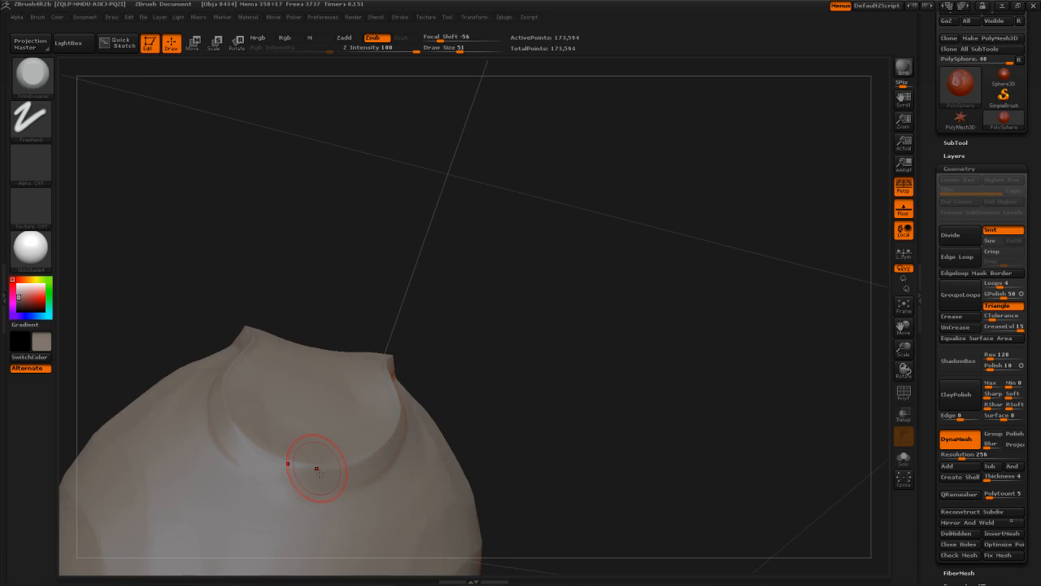
key(bracketleft)
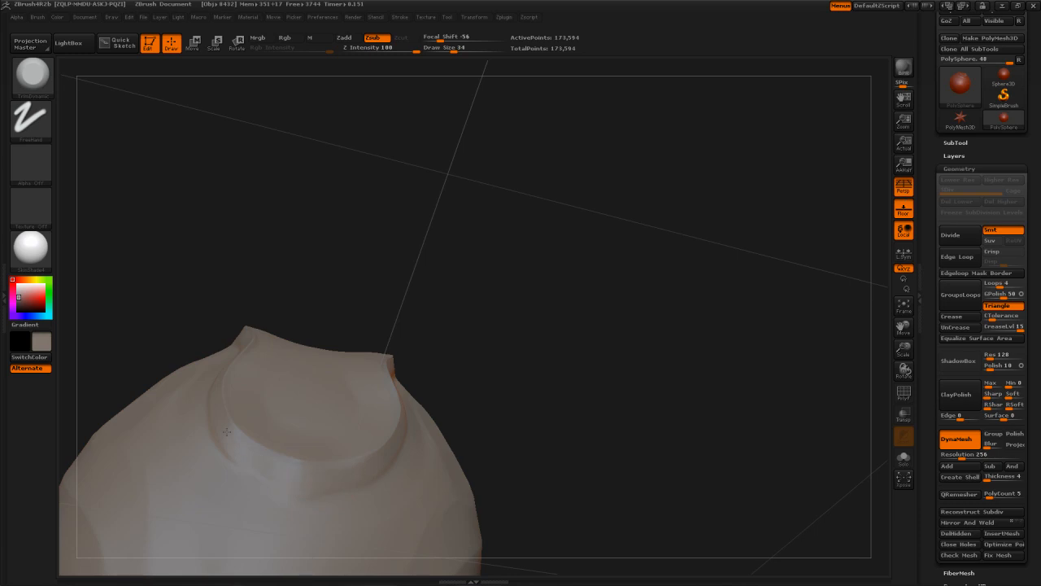
mouse_move(226, 432)
mouse_down()
mouse_move(498, 305)
mouse_move(351, 506)
mouse_move(294, 507)
mouse_move(358, 501)
mouse_move(300, 512)
mouse_up()
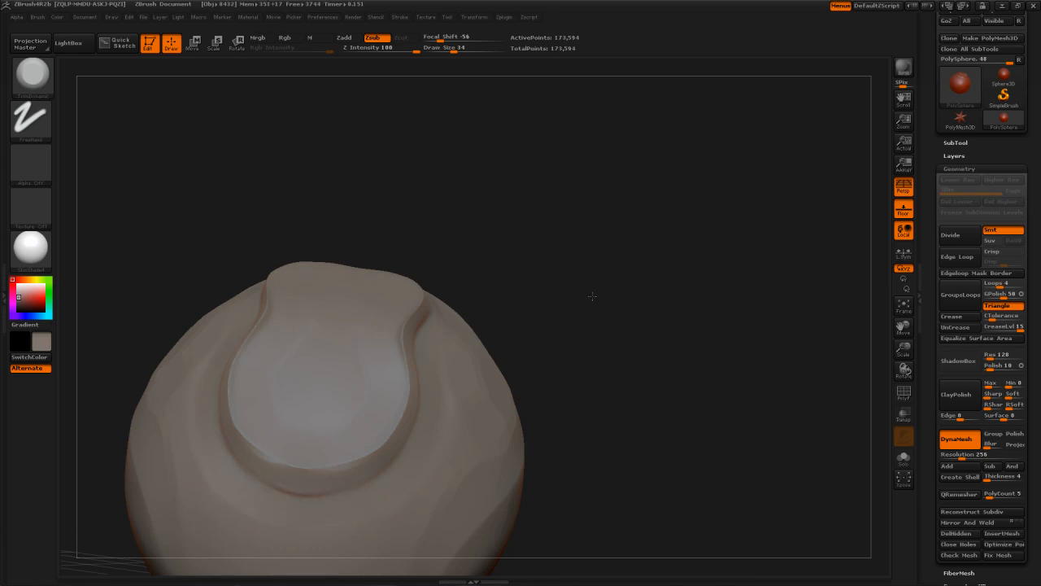
Trim the side rim of the raised form with TrimDynamic and smooth its lower face
drag(592, 297, 564, 308)
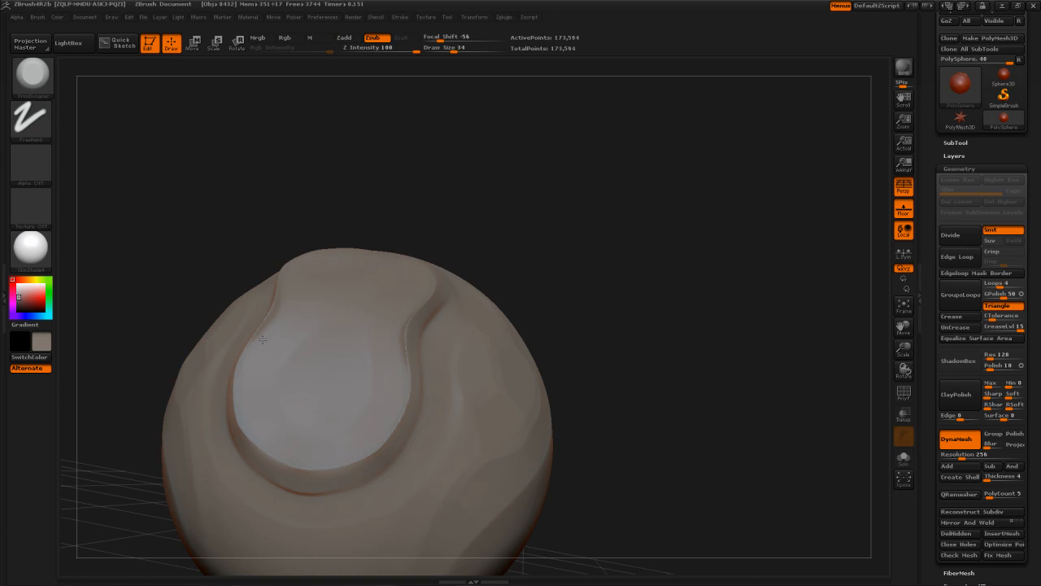
drag(263, 339, 289, 285)
mouse_move(516, 271)
mouse_down()
mouse_move(570, 254)
mouse_move(385, 373)
mouse_move(324, 433)
mouse_up()
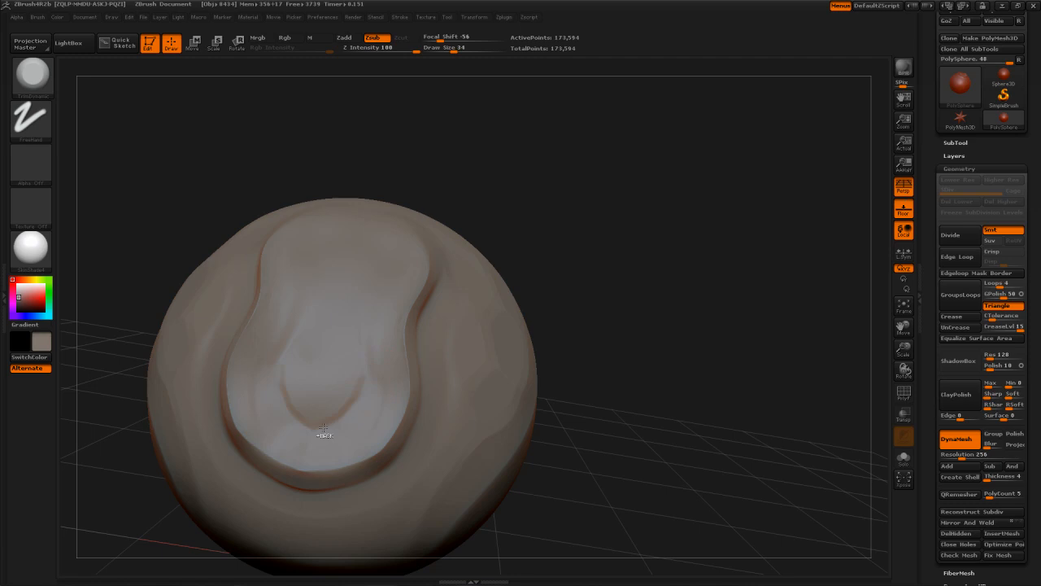
key(ctrl+z)
shift+drag(338, 406, 334, 388)
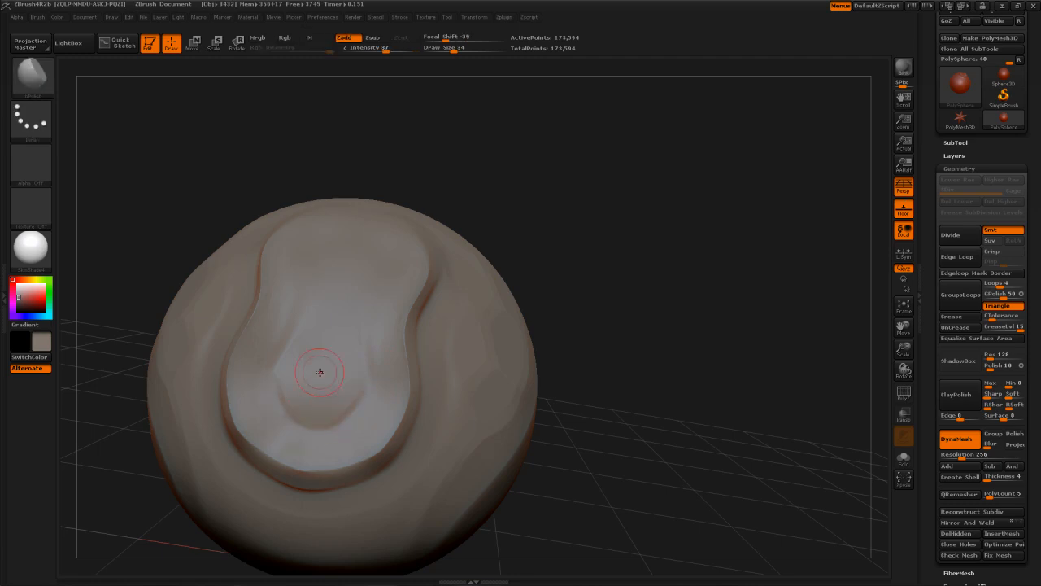
Even out the face of the raised form with the Polish brush at draw size 27 and smooth it
key(2)
key(bracketright)
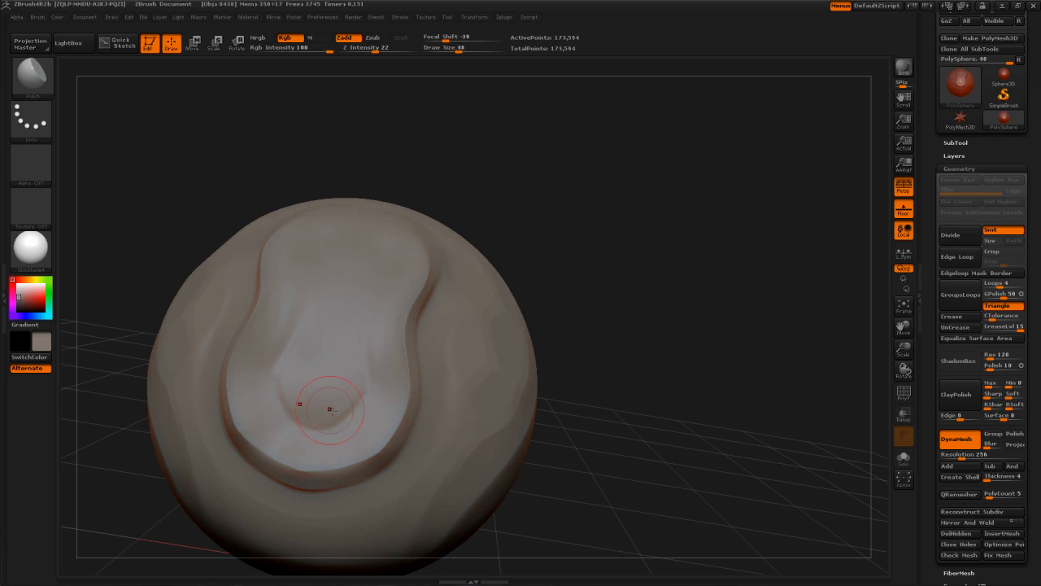
drag(330, 409, 280, 365)
key(s)
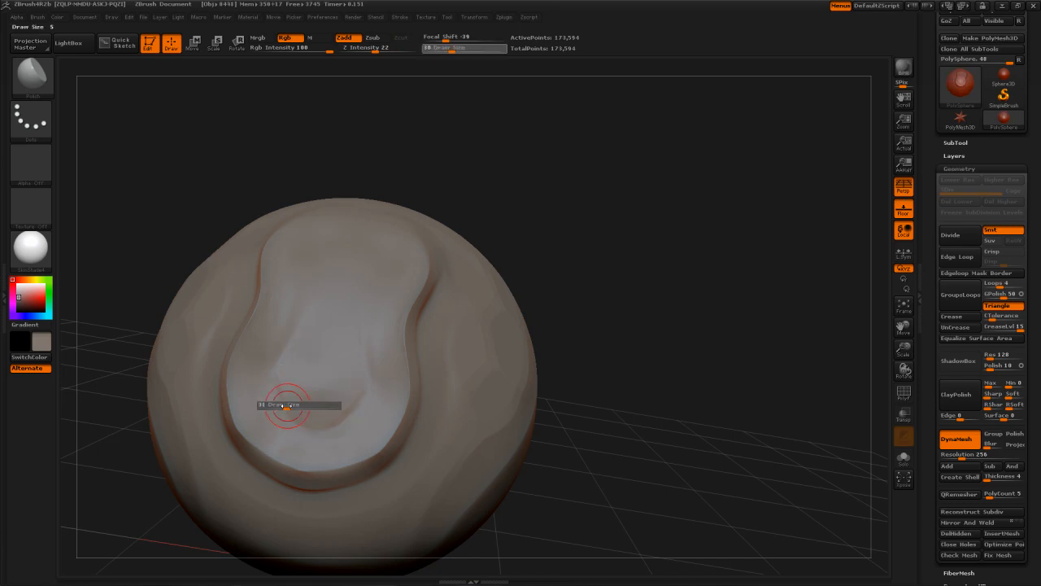
drag(284, 405, 275, 412)
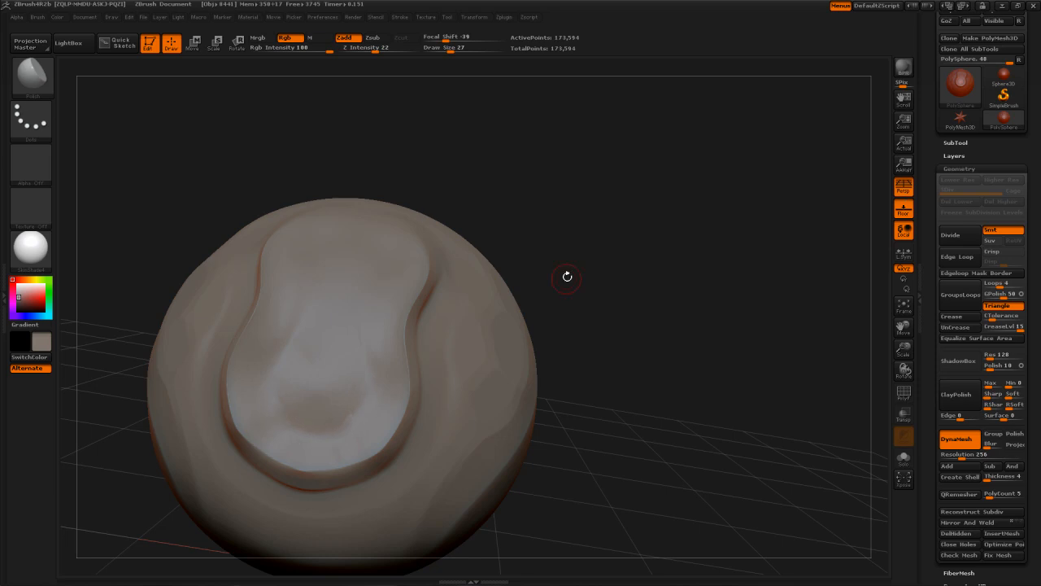
mouse_move(567, 276)
mouse_down()
mouse_move(313, 396)
mouse_move(320, 376)
mouse_move(289, 379)
mouse_up()
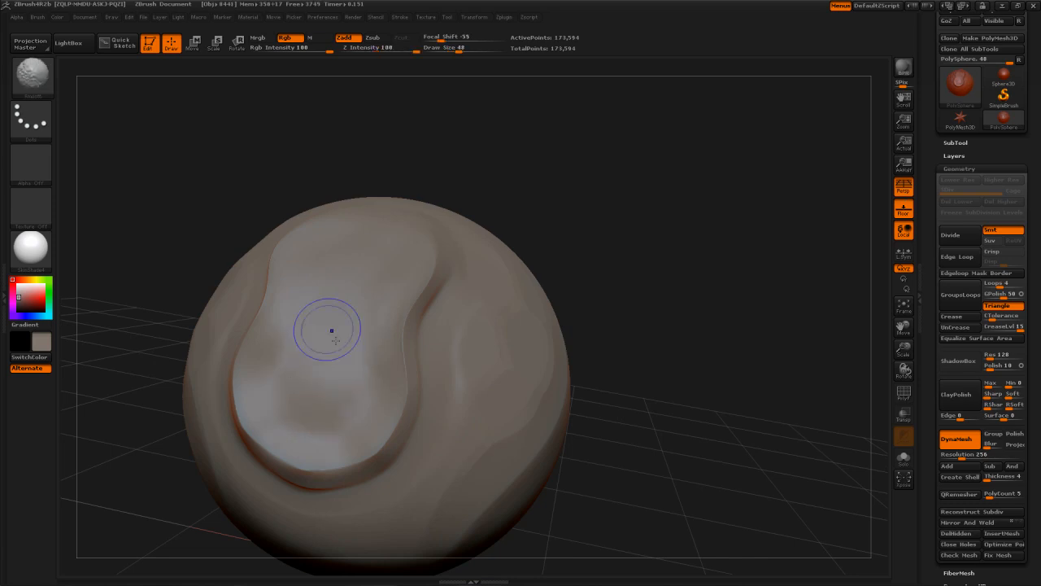
mouse_move(335, 340)
shift+mouse_down()
mouse_move(339, 411)
mouse_move(353, 409)
shift+mouse_up()
Reshape the lower rim of the raised form with the Move brush at draw size 67
key(s)
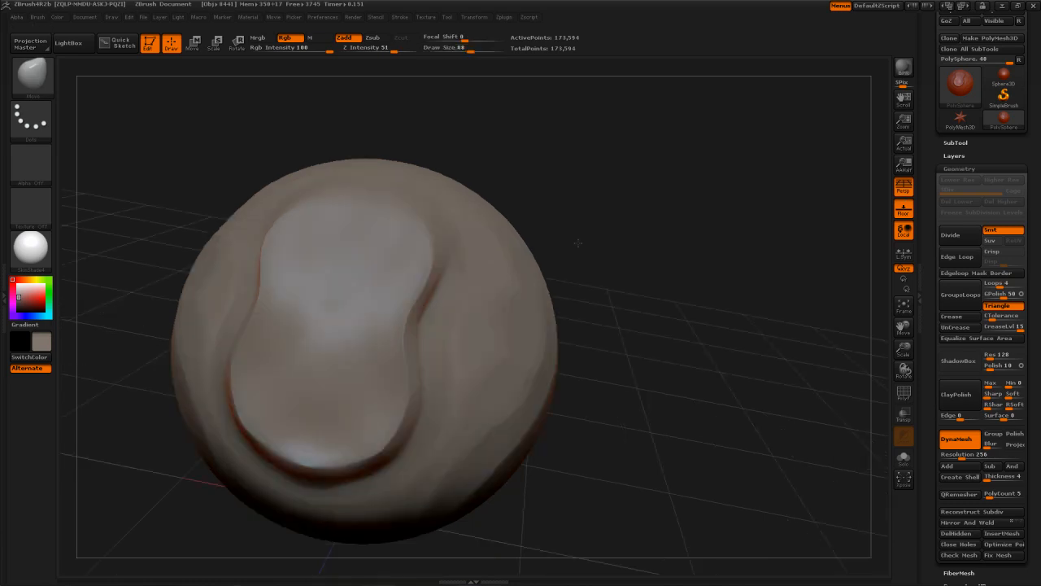
key(s)
drag(354, 456, 351, 454)
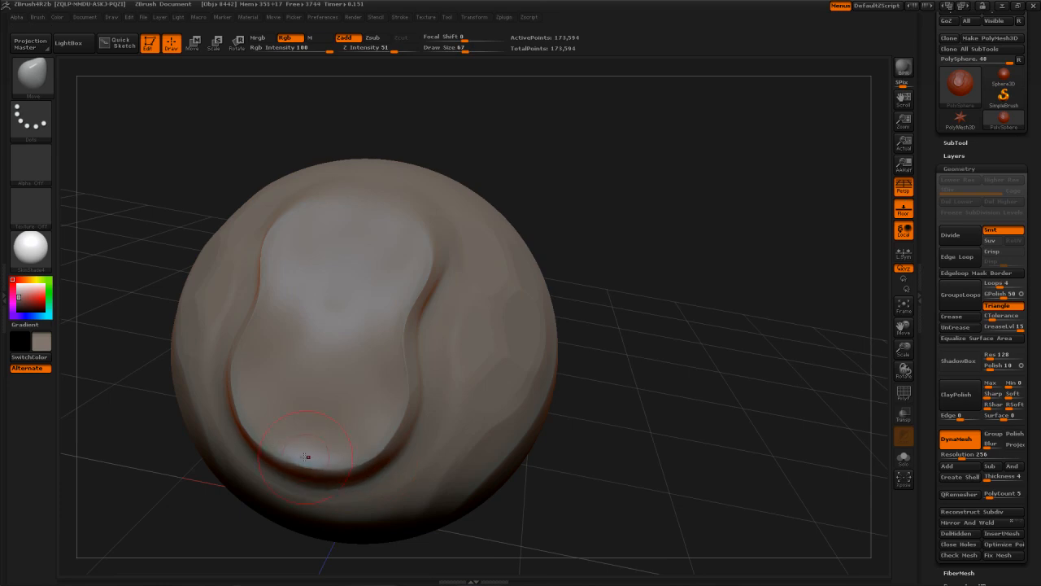
drag(307, 456, 384, 423)
Sharpen the crease along the side of the raised form with the Dam_Standard brush at draw size 56
mouse_move(668, 461)
mouse_down()
mouse_move(622, 434)
mouse_move(606, 409)
mouse_move(506, 435)
mouse_move(453, 412)
mouse_move(394, 491)
mouse_move(513, 483)
mouse_move(255, 469)
mouse_up()
key([)
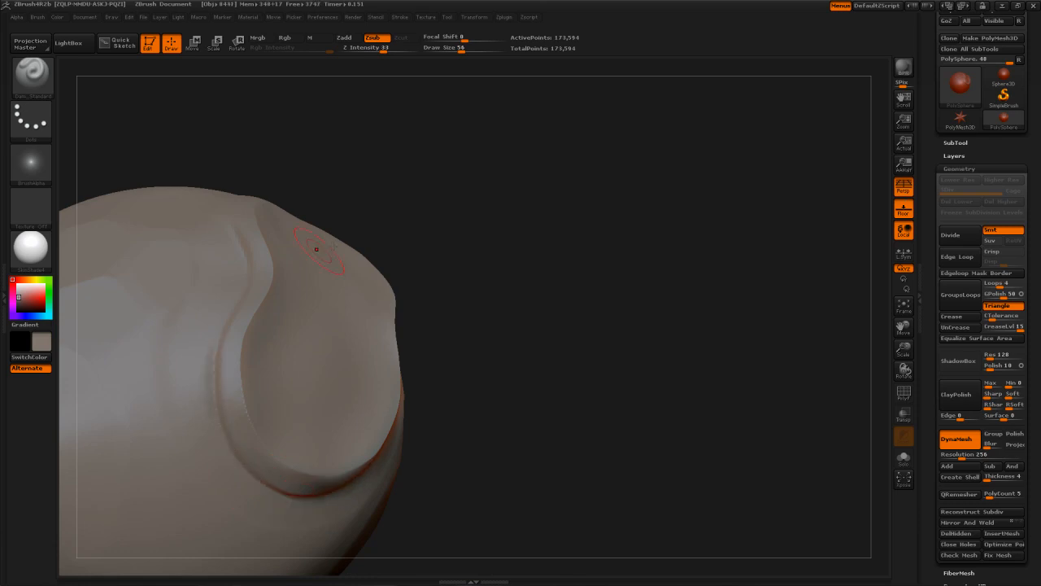
mouse_move(348, 238)
mouse_down()
mouse_move(453, 229)
mouse_move(620, 191)
mouse_move(409, 449)
mouse_up()
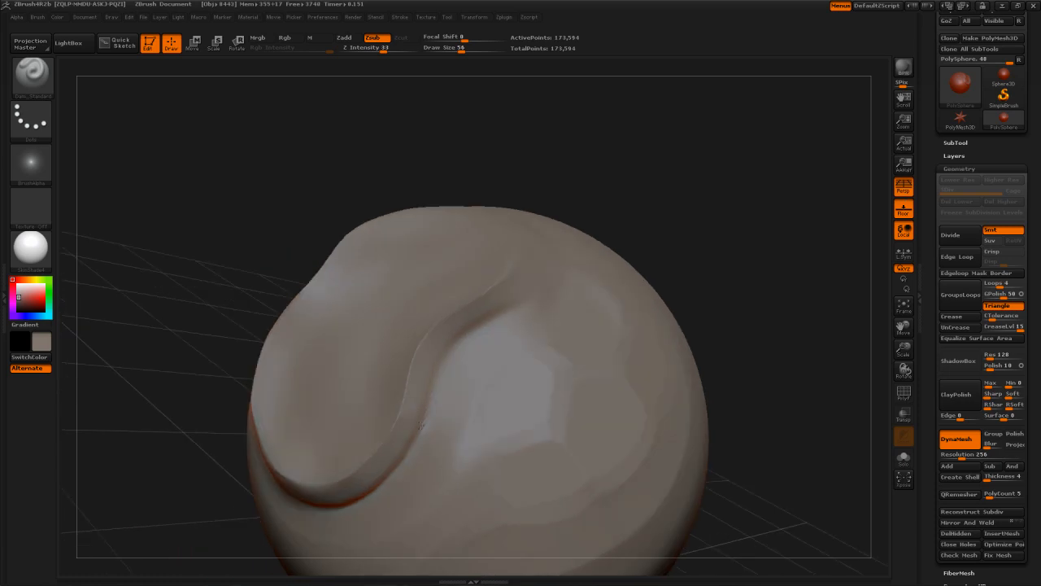
drag(464, 335, 538, 291)
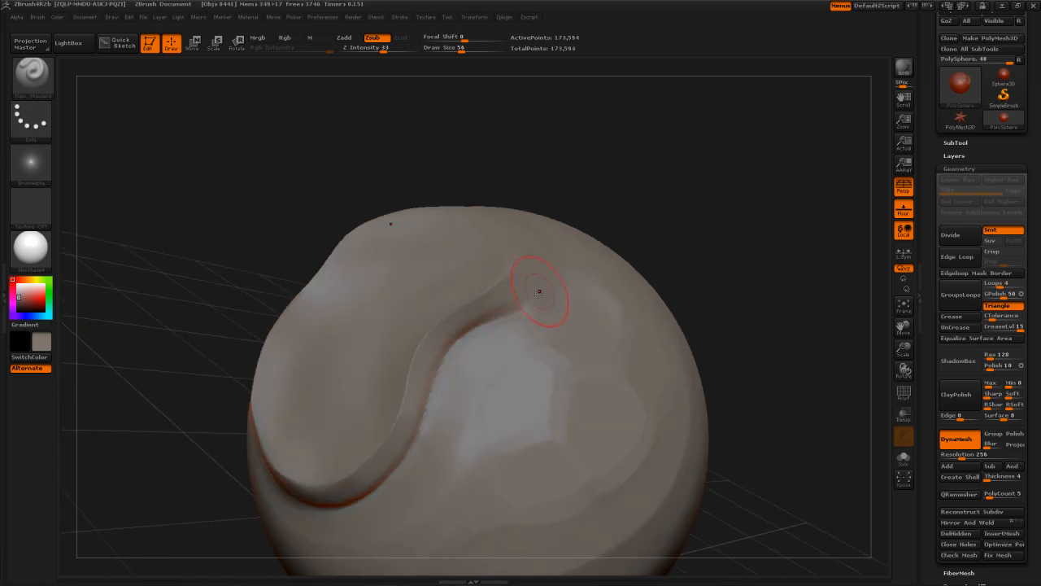
Smooth the upper end of the side crease so it blends into the sphere, and soften the raised face
key(shift)
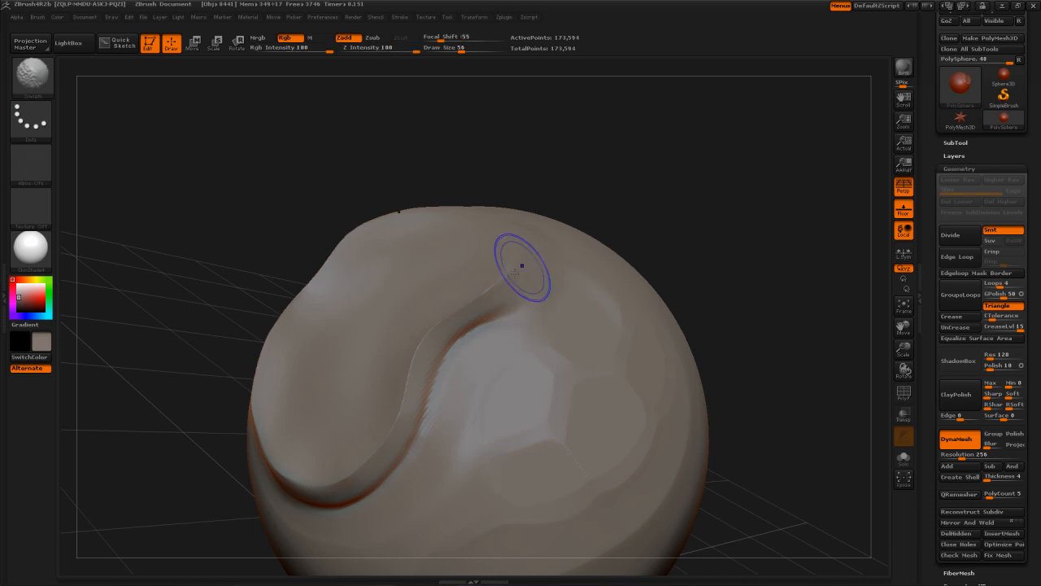
shift+drag(490, 274, 492, 279)
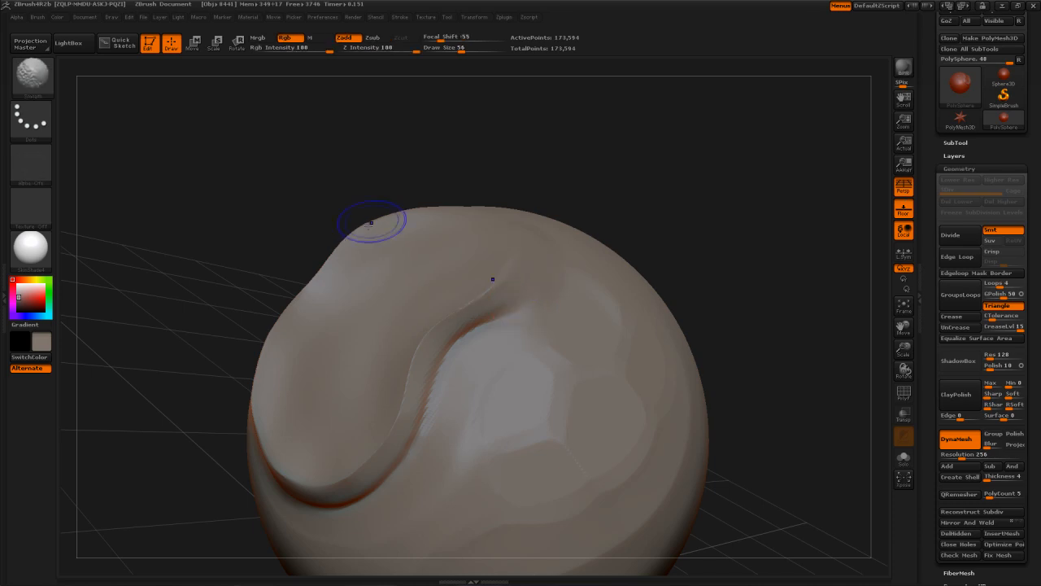
drag(429, 143, 587, 291)
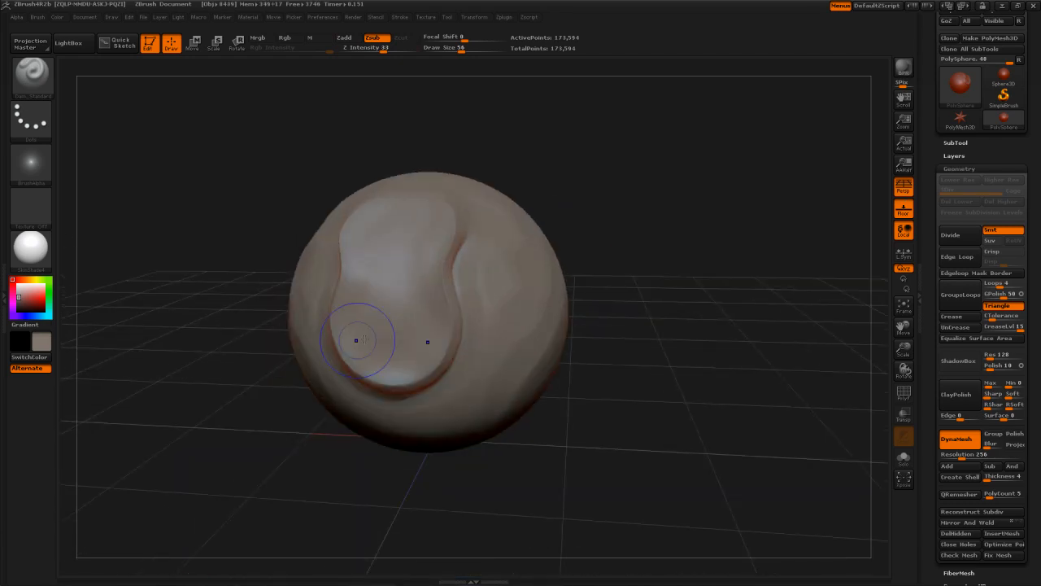
key(shift)
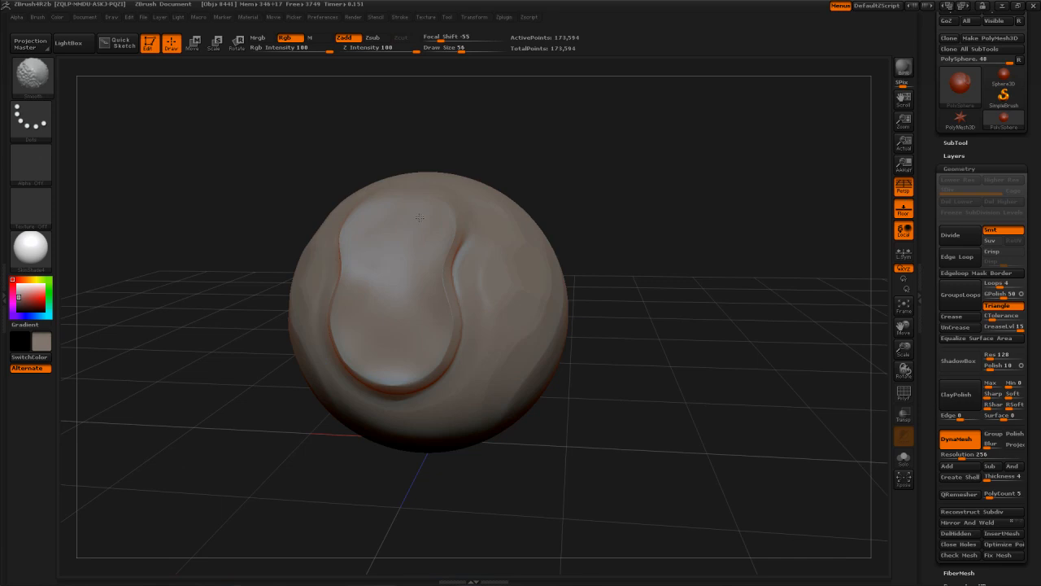
mouse_move(546, 486)
mouse_down()
mouse_move(384, 498)
mouse_move(329, 345)
mouse_up()
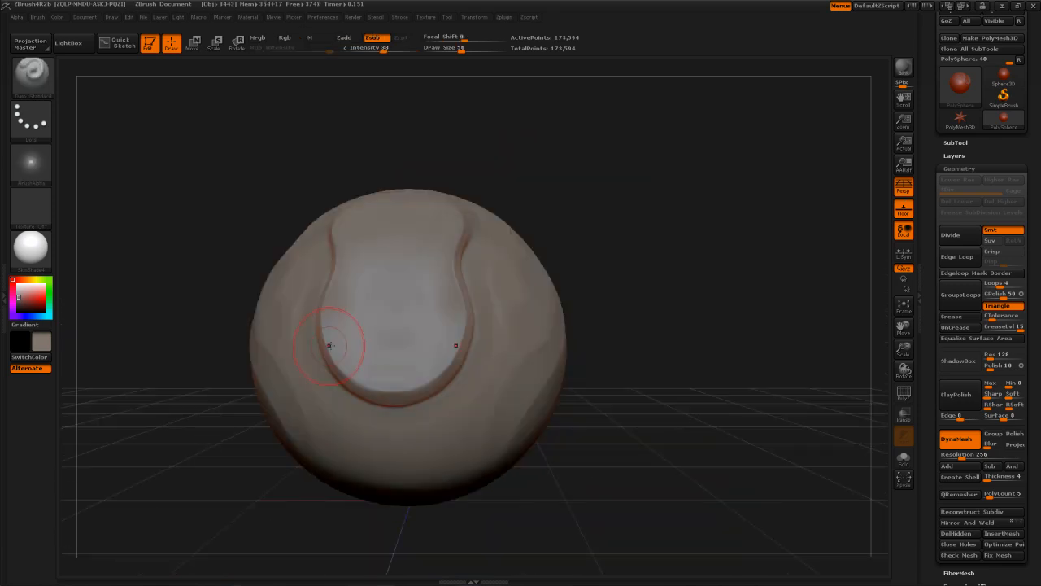
Set up the Standard brush with the DragRect stroke and the ring-shaped Alpha 09
key(b)
key(s)
key(t)
click(31, 118)
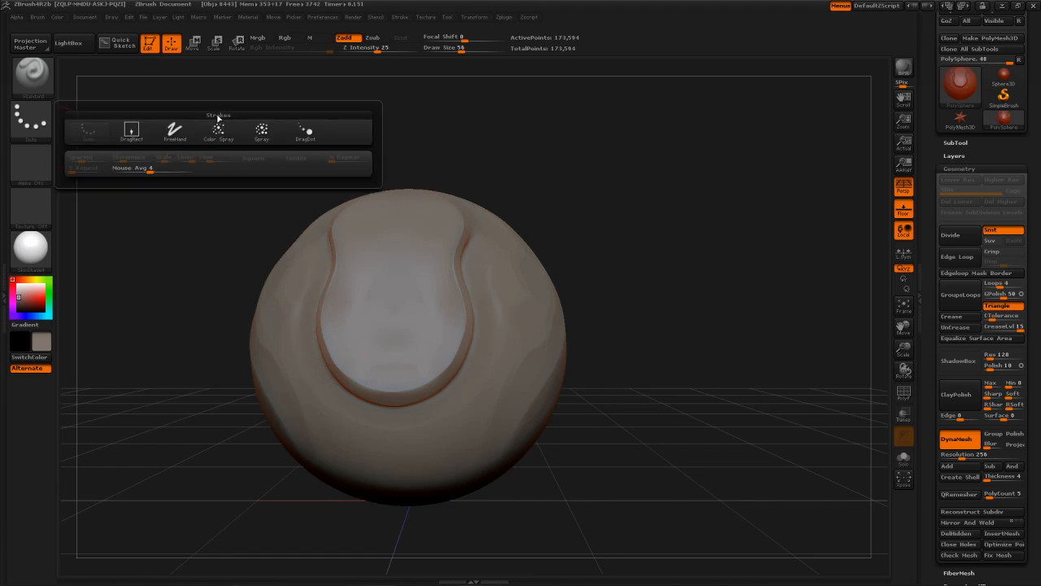
click(131, 130)
click(30, 168)
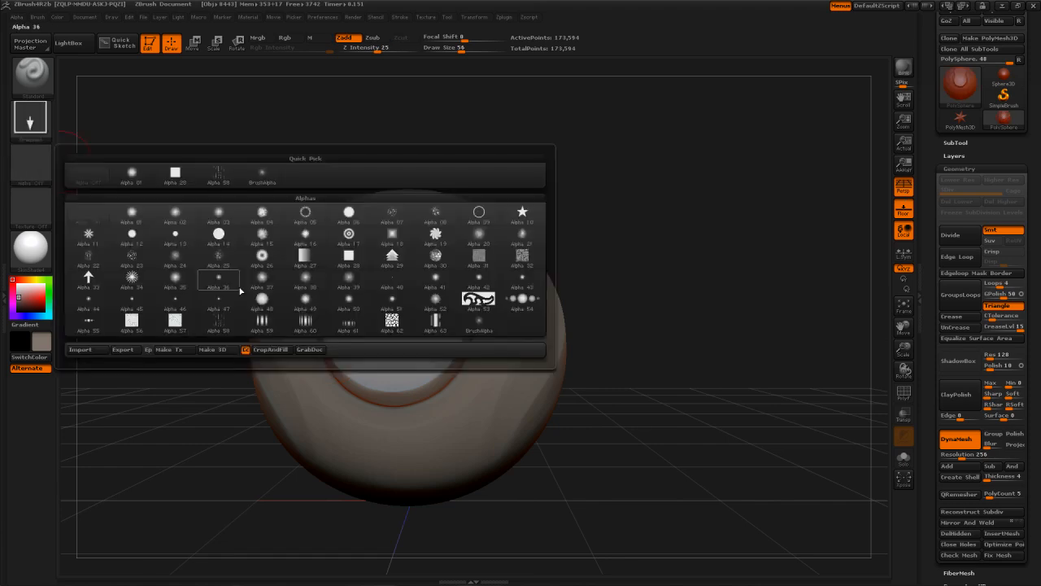
click(446, 277)
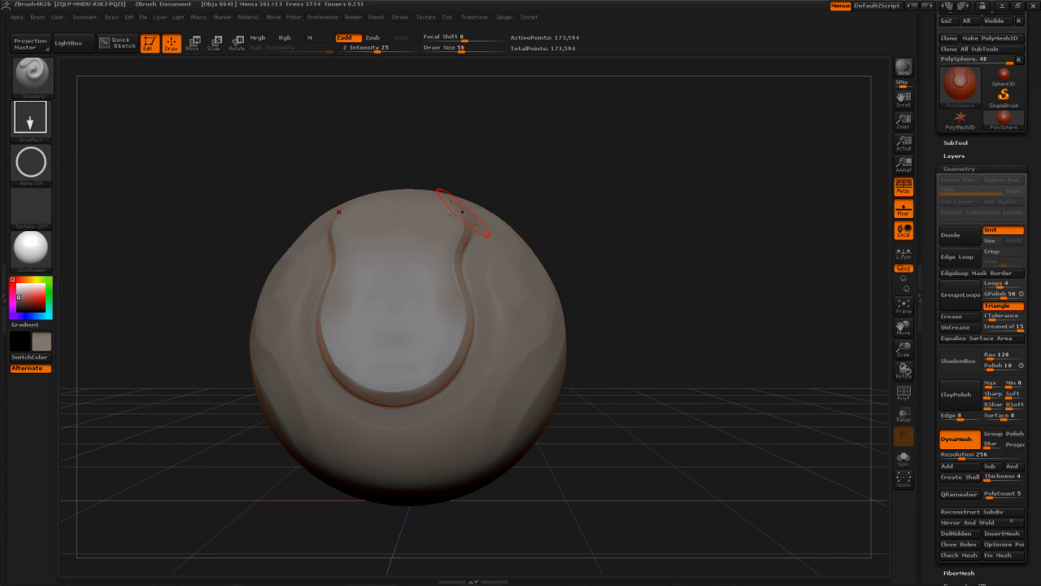
drag(574, 228, 72, 128)
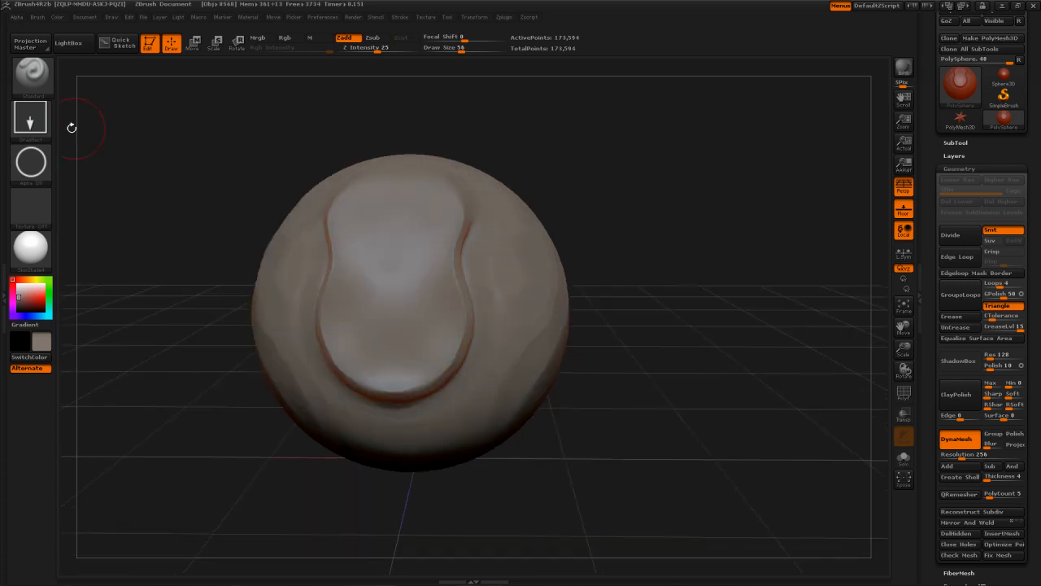
click(41, 129)
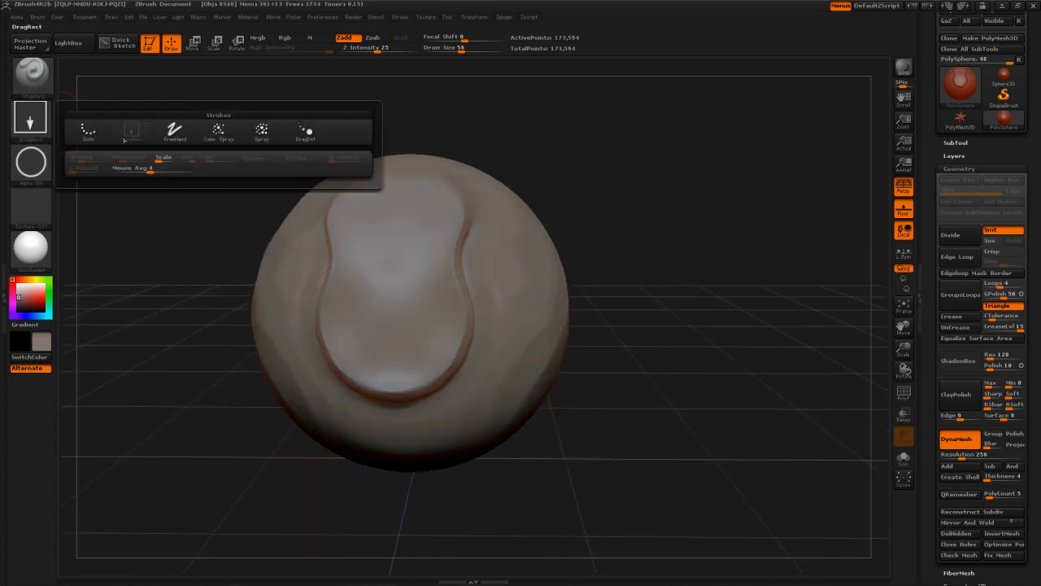
click(44, 166)
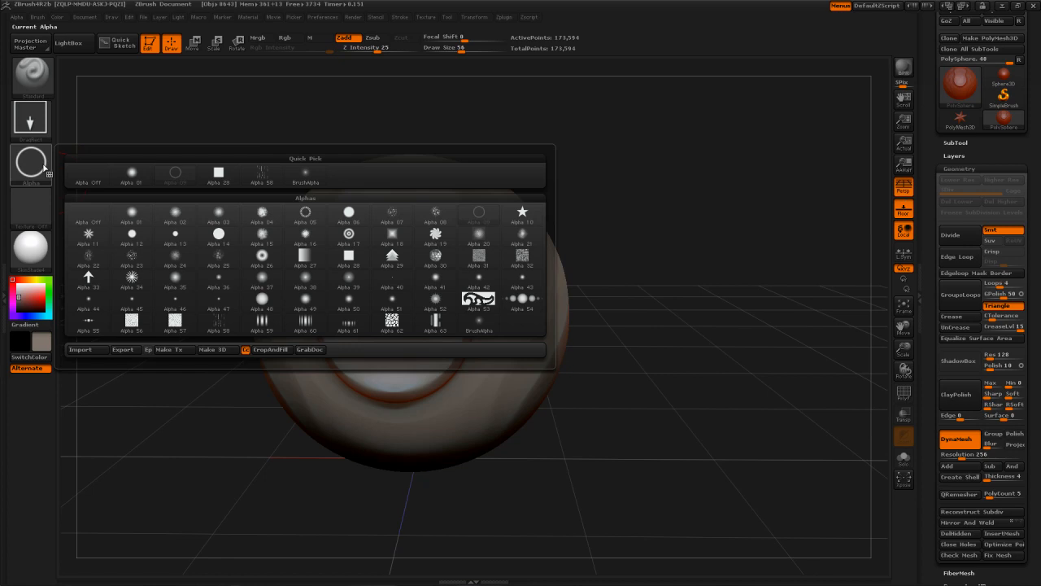
click(471, 223)
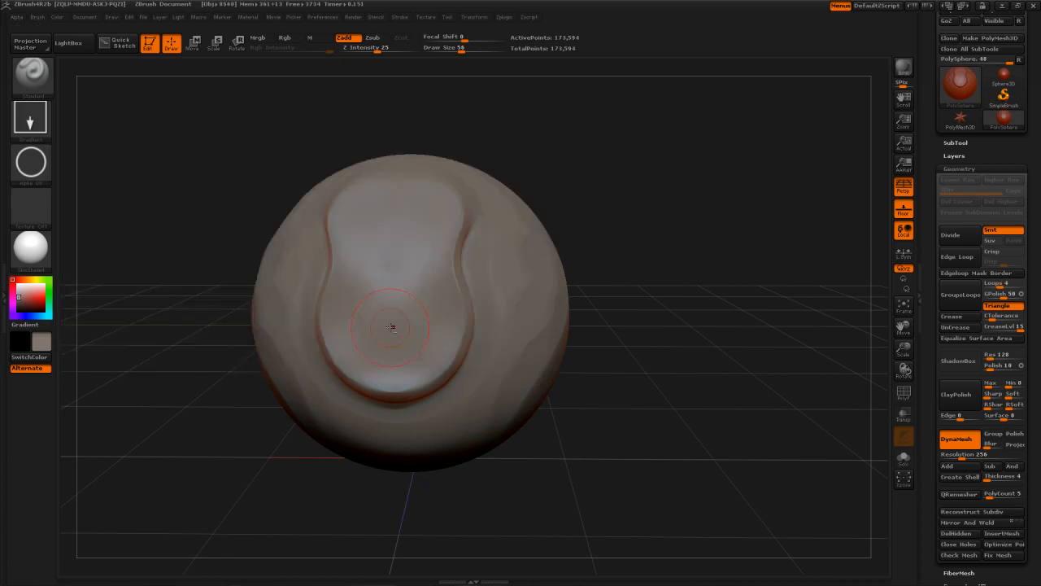
Stamp a large raised ring on the lower part of the raised form with the draw size at 72
drag(390, 327, 423, 380)
key(ctrl+z)
key(s)
drag(394, 337, 429, 395)
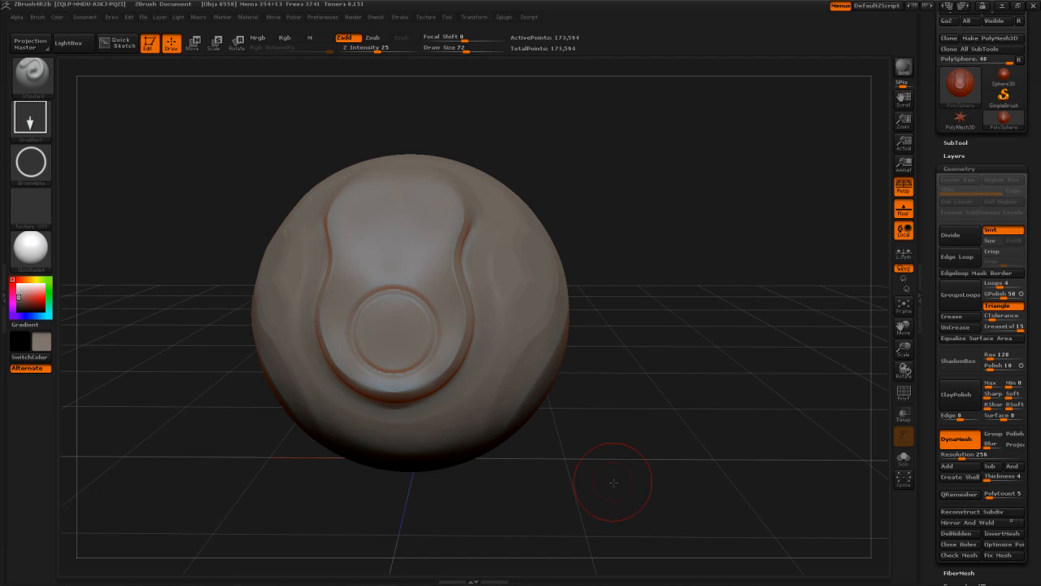
Stamp a smaller concentric ring inside the first one with the draw size at 37
drag(613, 481, 595, 481)
key(s)
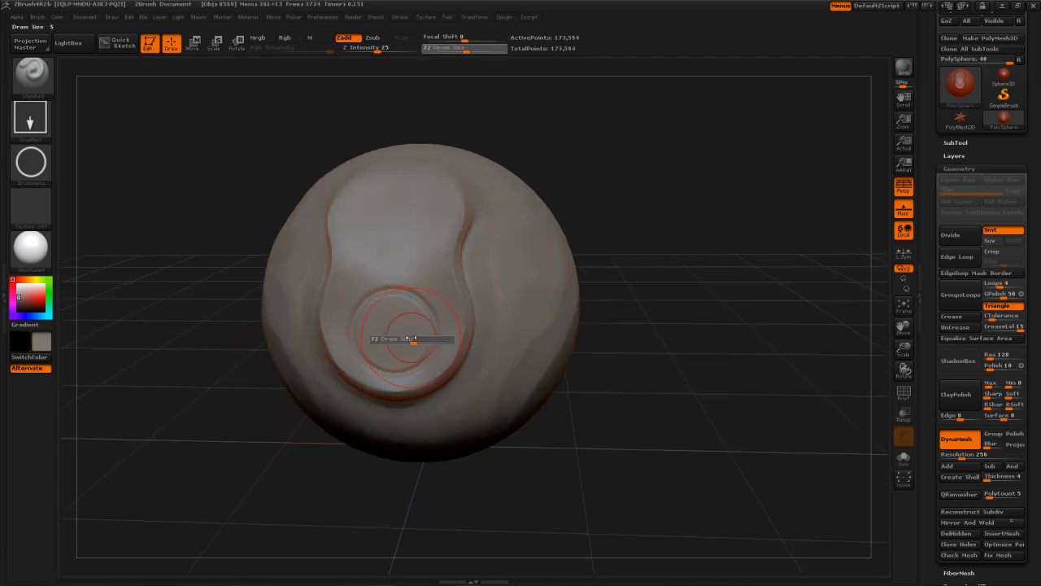
mouse_move(413, 339)
mouse_down()
mouse_move(392, 332)
mouse_move(425, 363)
mouse_move(406, 348)
mouse_move(416, 359)
mouse_up()
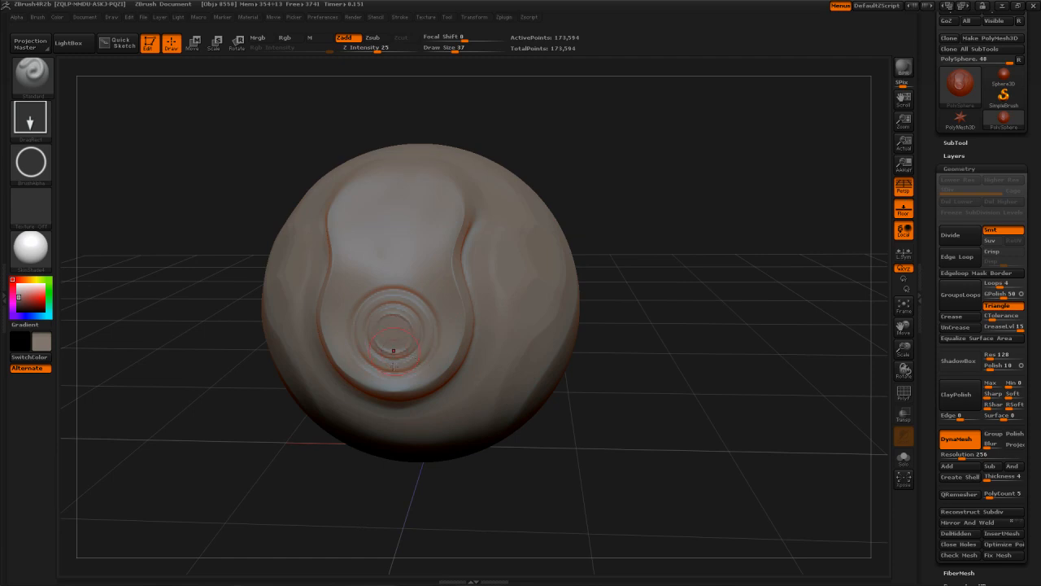
Switch to the solid round Alpha 06, set Z Intensity to 39 and stamp a round recess in the centre of the rings
mouse_move(345, 498)
mouse_down()
mouse_move(397, 502)
mouse_move(386, 503)
mouse_up()
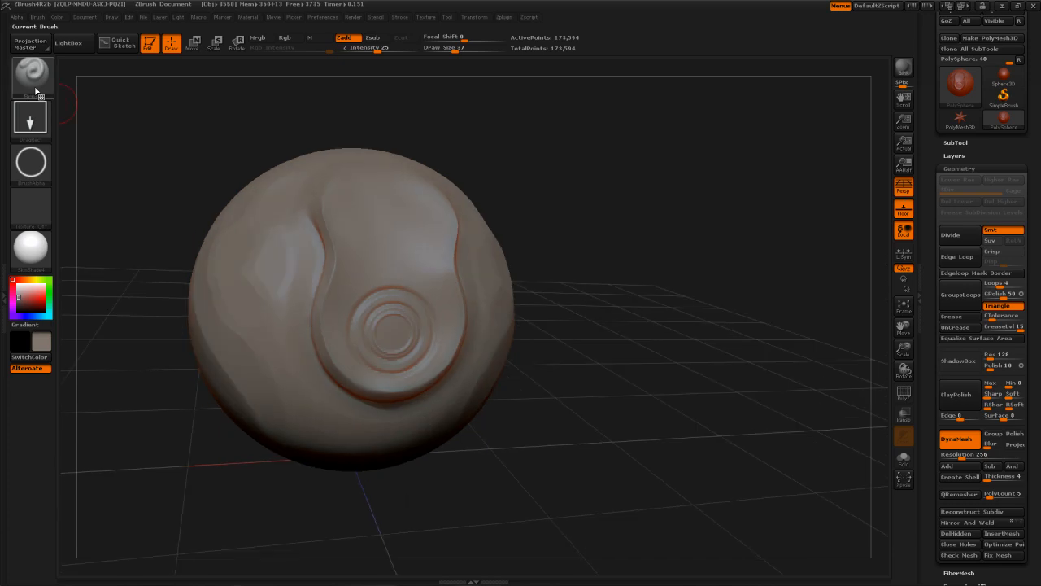
click(41, 165)
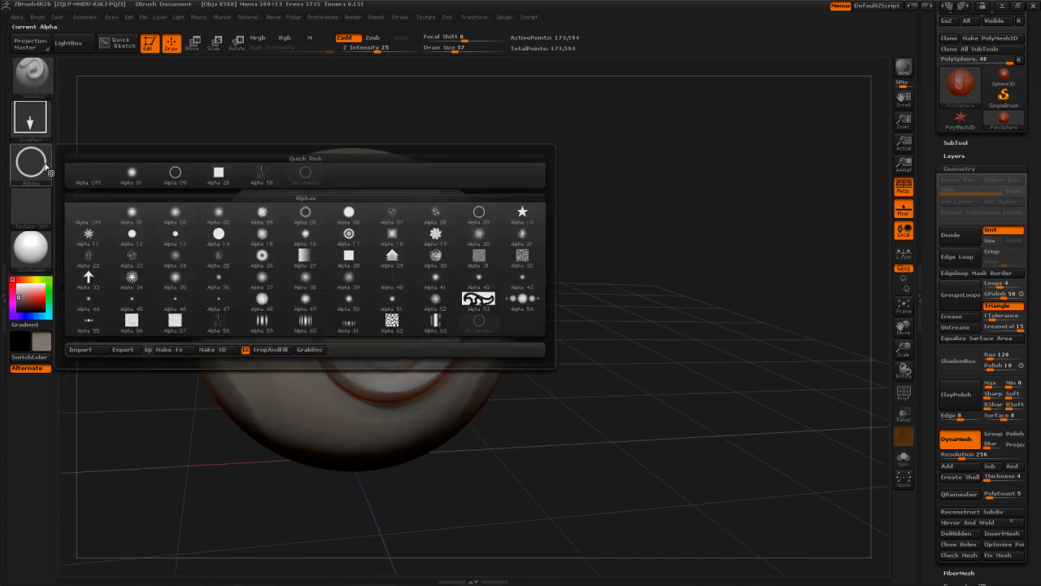
click(355, 215)
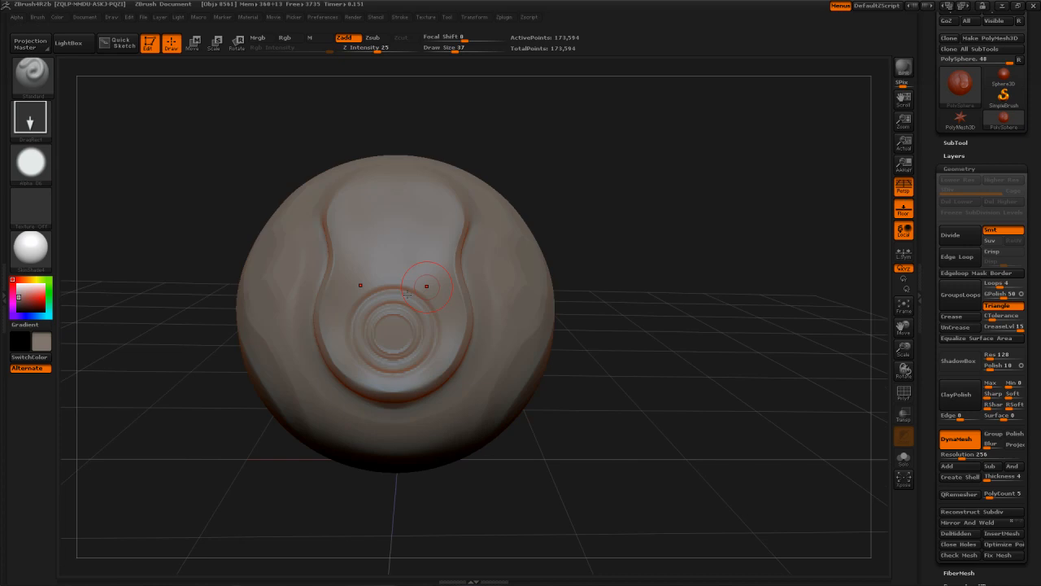
key(u)
drag(406, 315, 415, 316)
click(393, 333)
drag(394, 328, 412, 349)
click(393, 334)
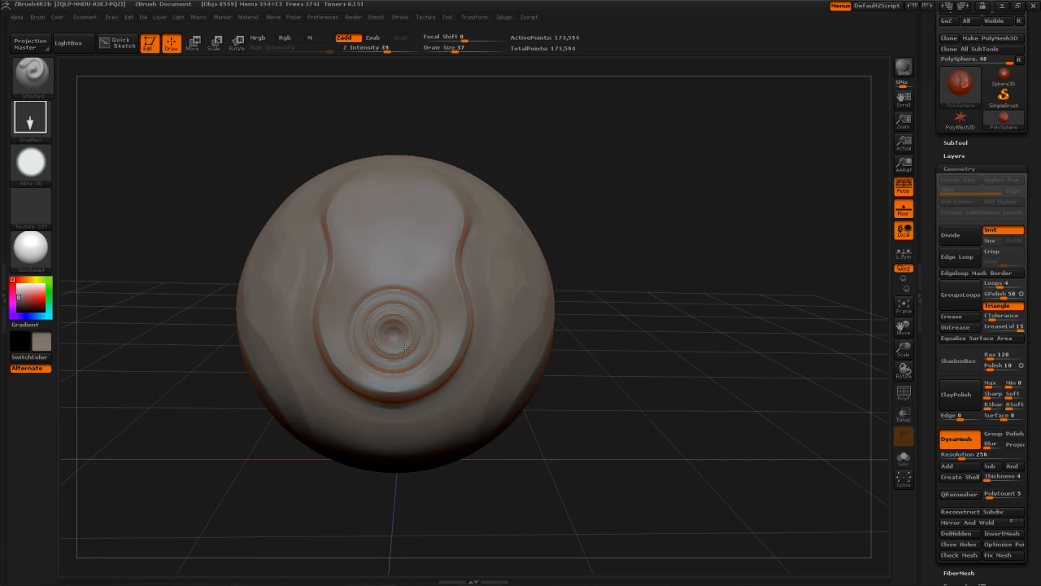
click(393, 329)
Adjust the outline of the raised form's lower rim with the Move brush at draw size 44
drag(622, 464, 432, 474)
key(shift)
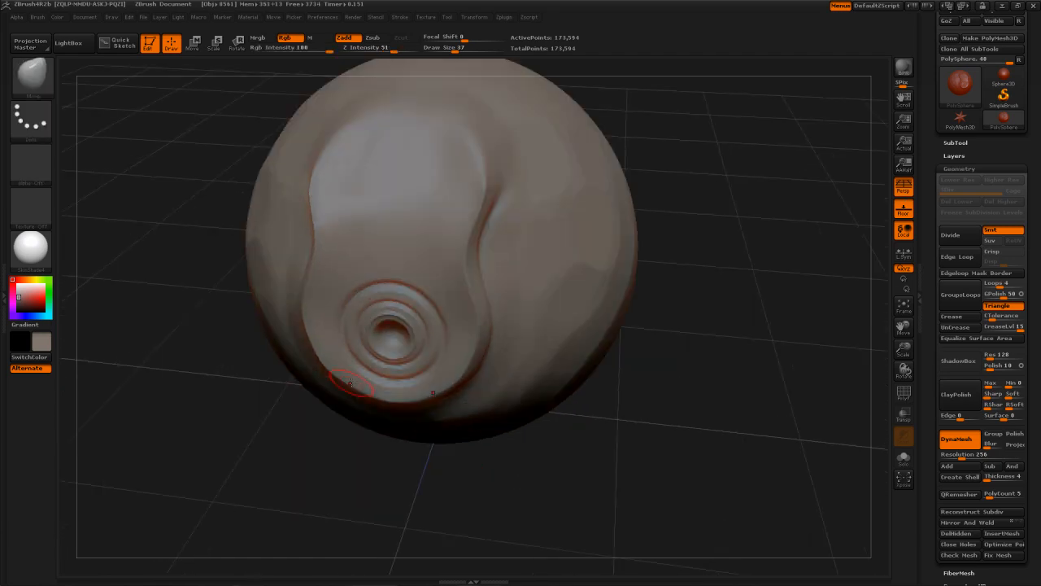
key(bracketright)
drag(354, 388, 333, 367)
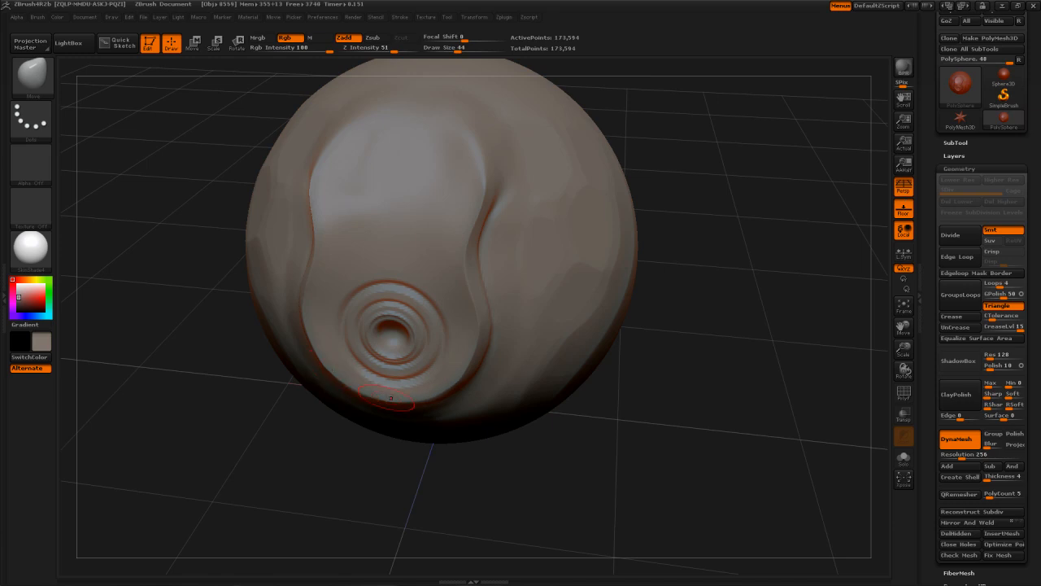
mouse_move(390, 398)
mouse_down()
mouse_move(441, 393)
mouse_move(534, 470)
mouse_move(544, 446)
mouse_move(488, 431)
mouse_move(512, 318)
mouse_move(504, 331)
mouse_up()
Refine the profile of the lower rim with the Move brush at draw size 67 and smooth its side wall
key(s)
drag(407, 375, 420, 374)
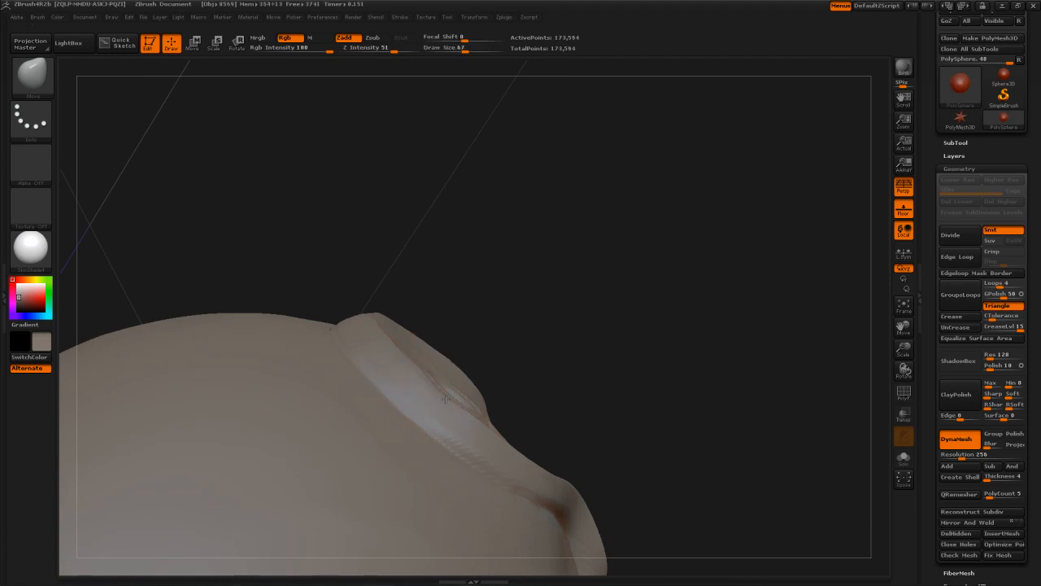
mouse_move(445, 399)
right_down()
mouse_move(491, 315)
mouse_move(479, 319)
right_up()
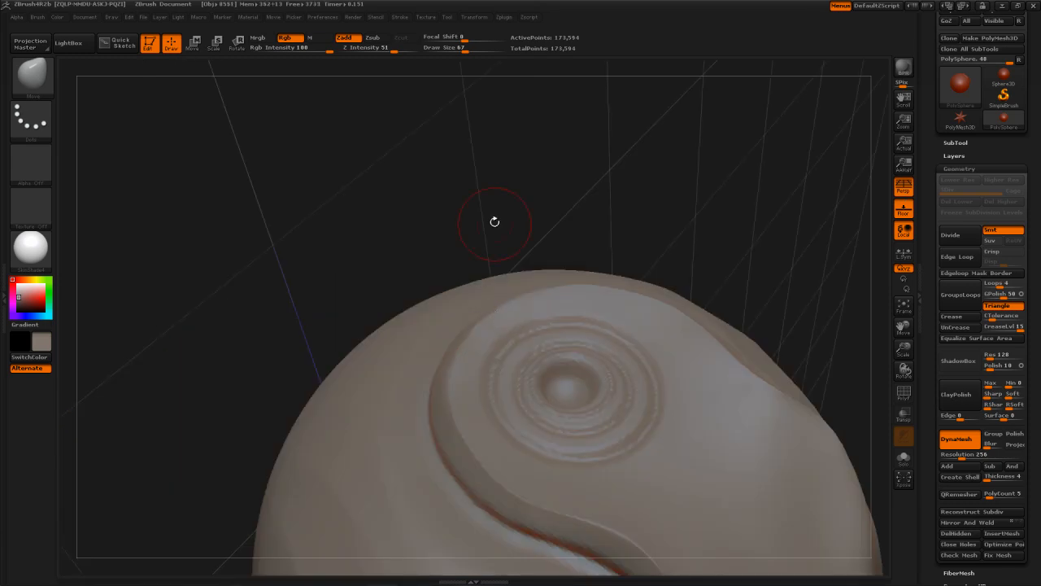
drag(494, 221, 523, 260)
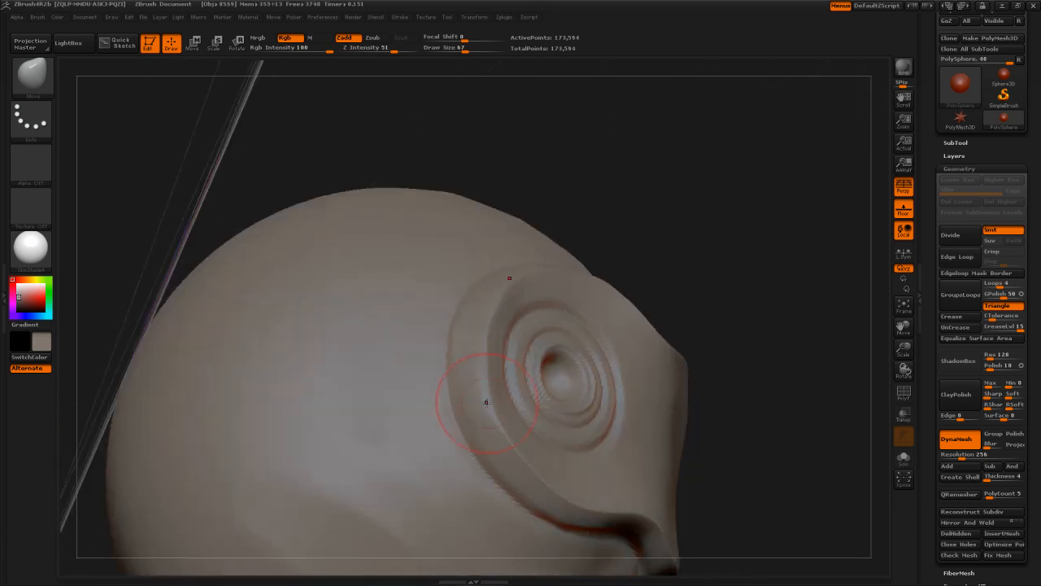
mouse_move(486, 402)
shift+mouse_down()
mouse_move(481, 422)
mouse_move(494, 435)
shift+mouse_up()
Sharpen the edges around the raised form's lower rim with the Dam_Standard brush at draw size 47
key(2)
drag(567, 208, 510, 440)
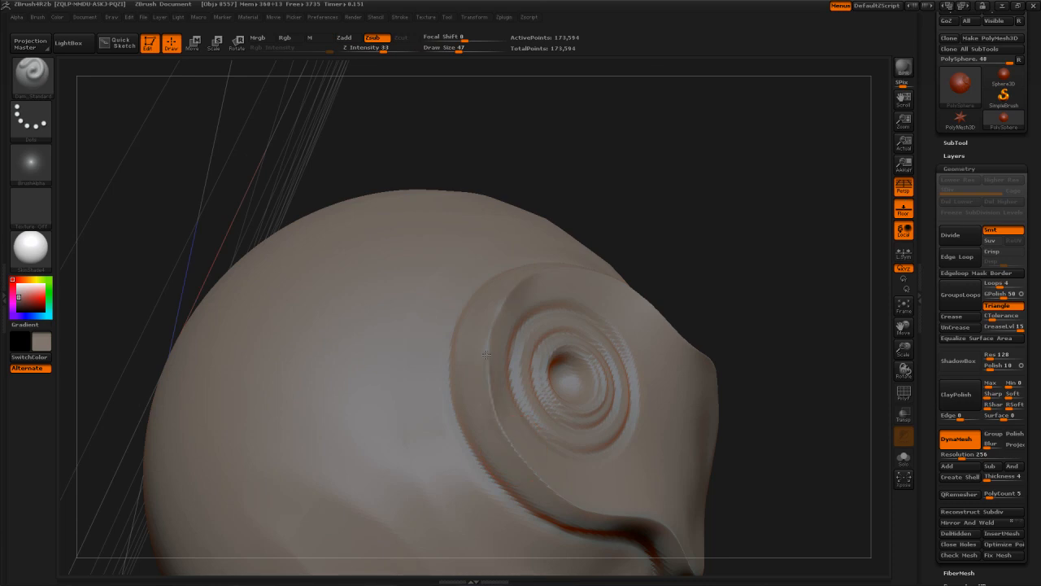
key(ctrl)
mouse_move(506, 437)
mouse_down()
mouse_move(488, 394)
mouse_move(494, 310)
mouse_up()
drag(623, 177, 597, 192)
key(ctrl+z)
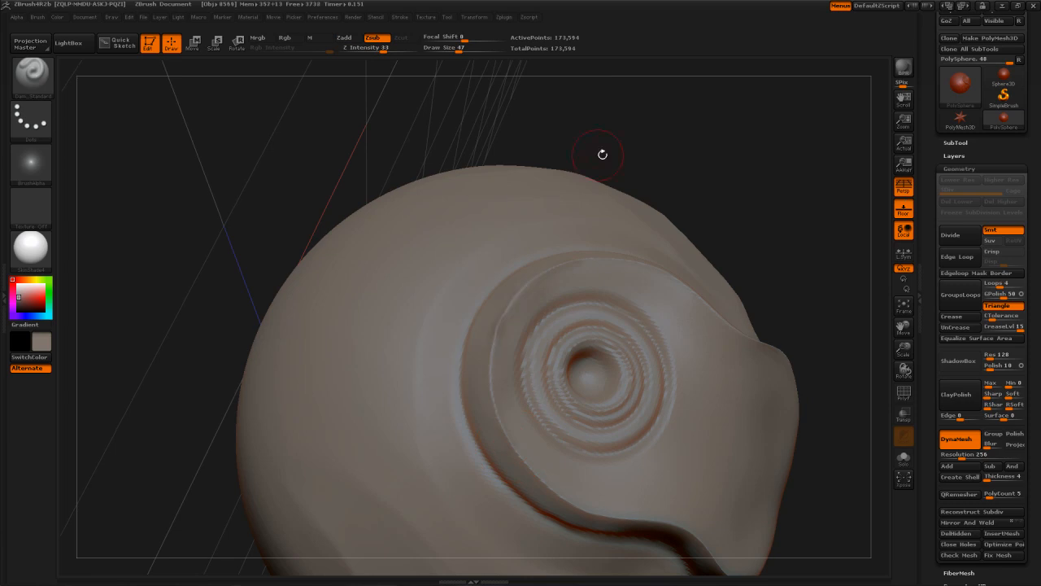
drag(601, 154, 519, 279)
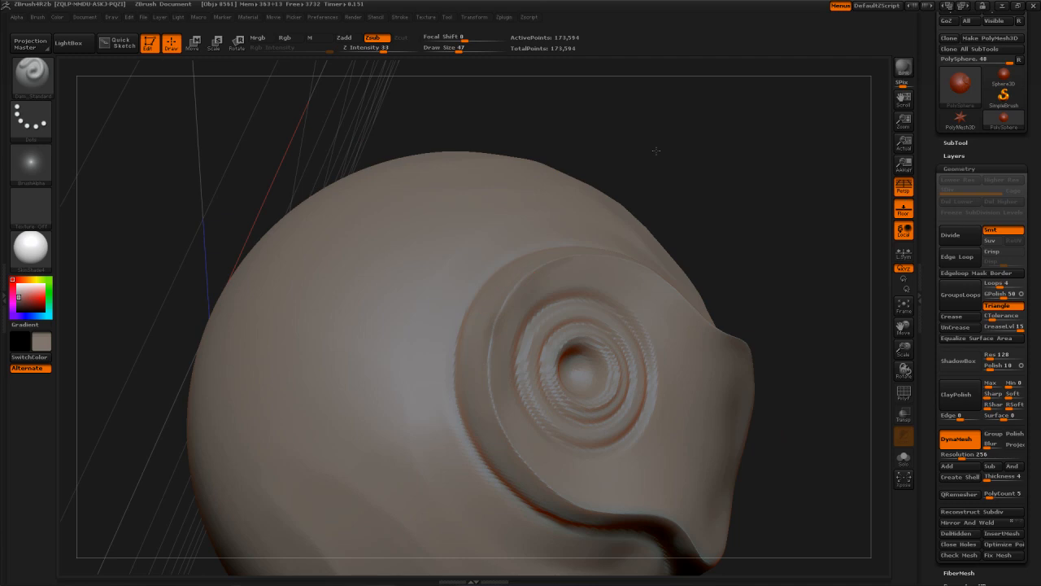
drag(656, 149, 480, 318)
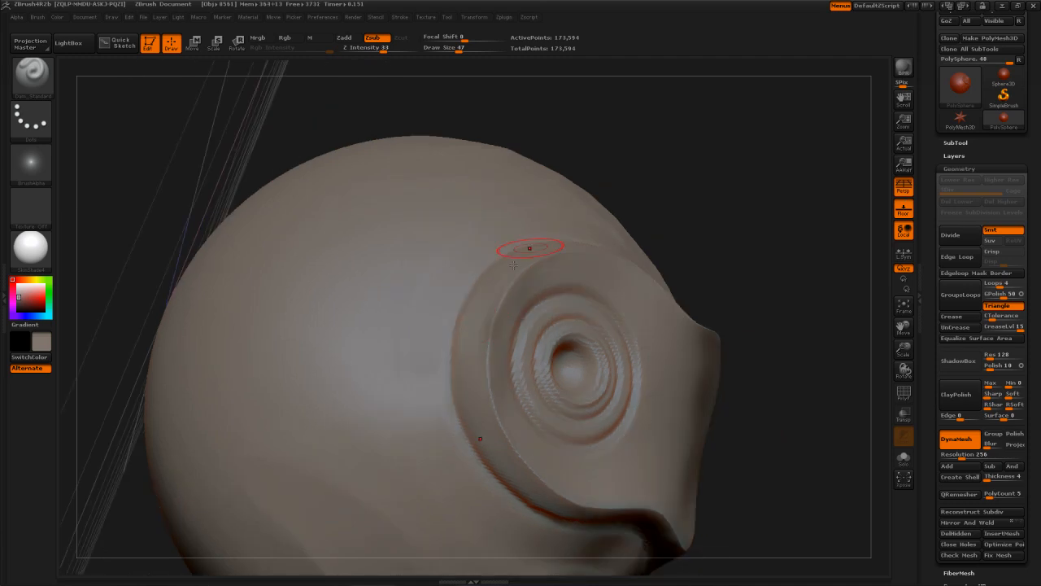
Flatten the side wall and edge of the lower rim with the Polish brush at draw size 44
key(2)
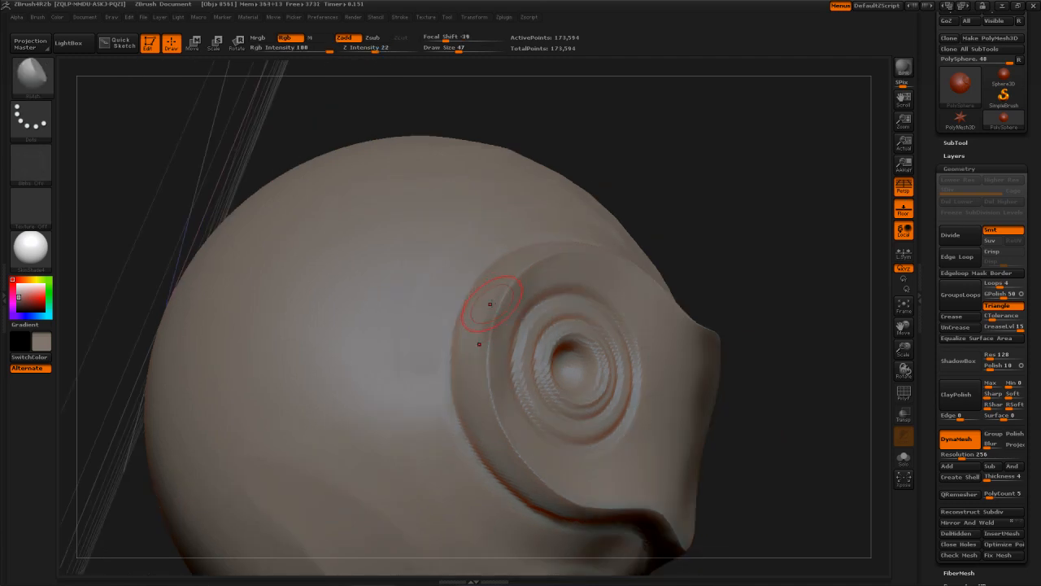
drag(650, 160, 639, 204)
mouse_move(476, 314)
mouse_down()
mouse_move(482, 276)
mouse_move(475, 313)
mouse_up()
mouse_move(471, 244)
mouse_down()
mouse_move(453, 349)
mouse_move(494, 455)
mouse_up()
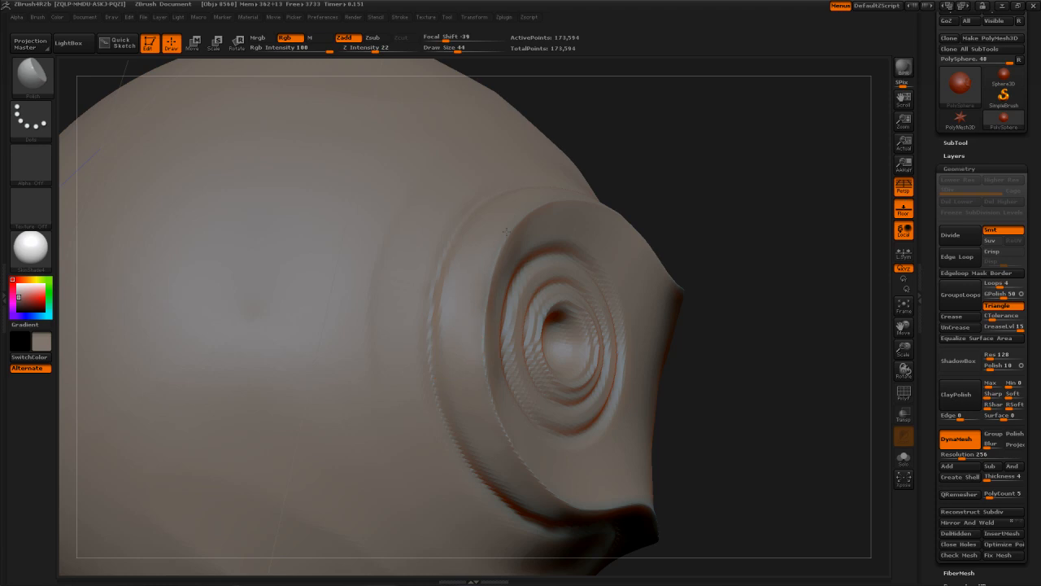
mouse_move(736, 146)
mouse_down()
mouse_move(619, 143)
mouse_move(492, 289)
mouse_move(492, 373)
mouse_up()
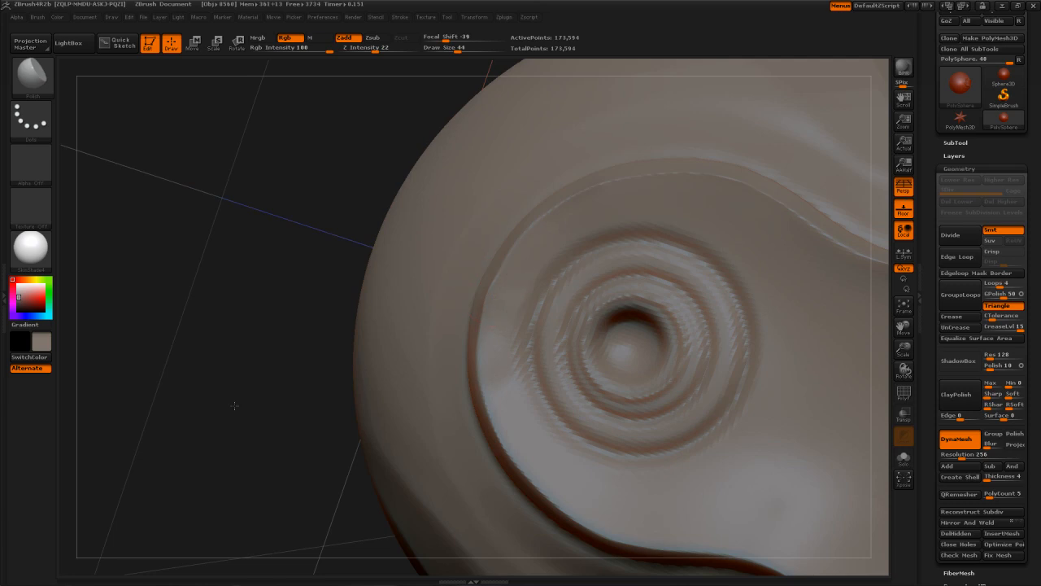
Reshape the lower contour of the raised form around the rings with the Move brush at draw size 58
mouse_move(235, 406)
mouse_down()
mouse_move(376, 299)
mouse_move(705, 138)
mouse_move(494, 415)
mouse_move(470, 352)
mouse_move(558, 309)
mouse_move(595, 411)
mouse_move(629, 429)
mouse_move(649, 458)
mouse_up()
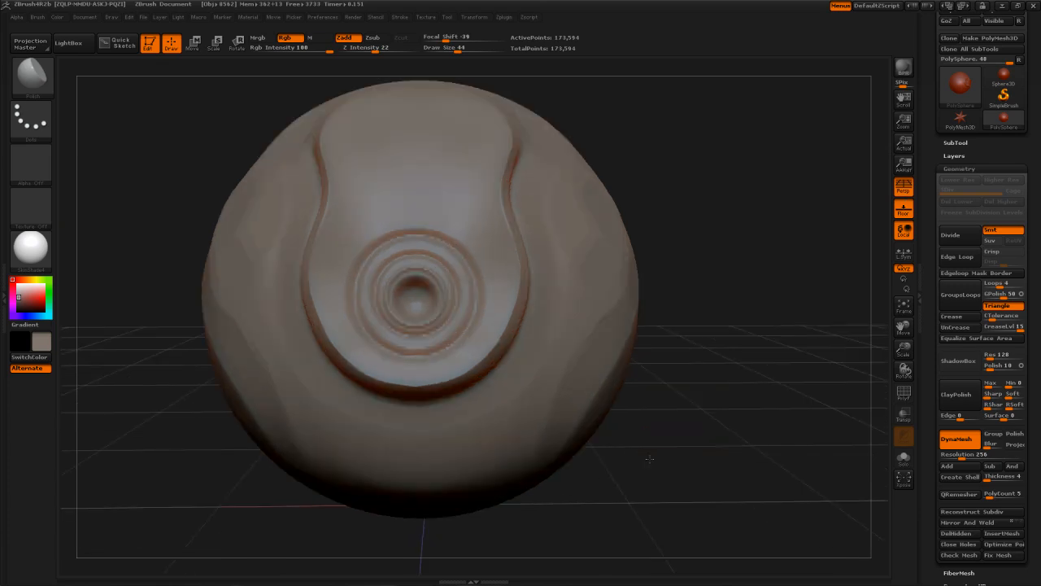
key(b)
key(m)
key(v)
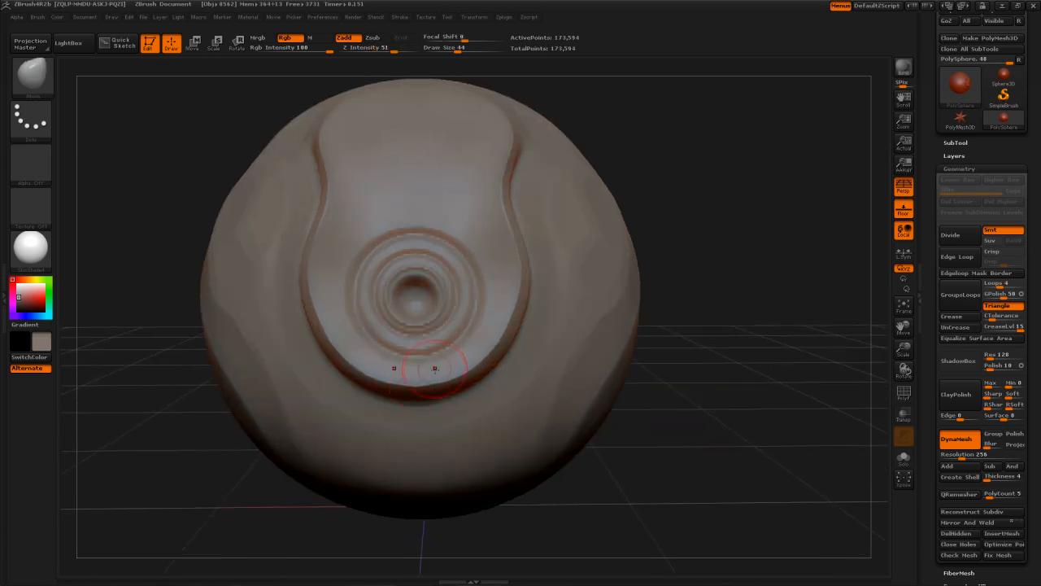
key(s)
drag(432, 374, 440, 378)
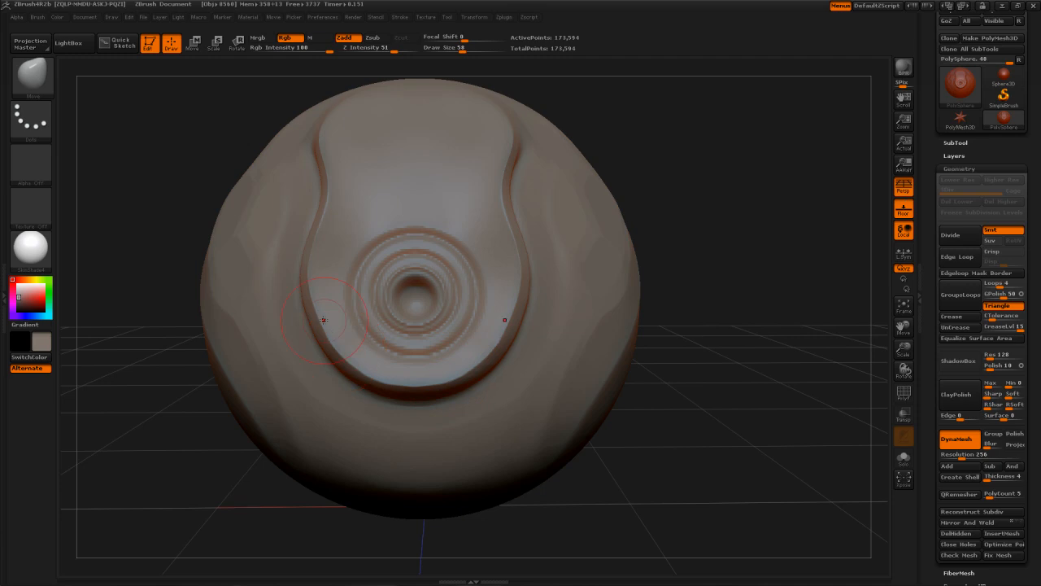
drag(323, 320, 309, 303)
Set the TrimAdaptive brush to draw size 41 with the Spray stroke and adjust the stroke's Placement
alt+drag(737, 397, 698, 450)
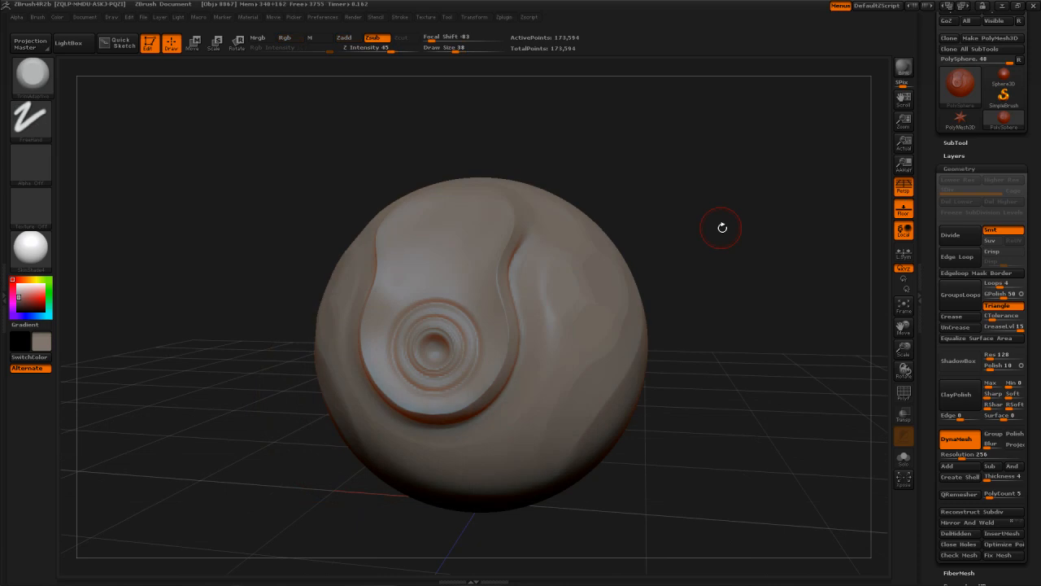
key(s)
click(700, 270)
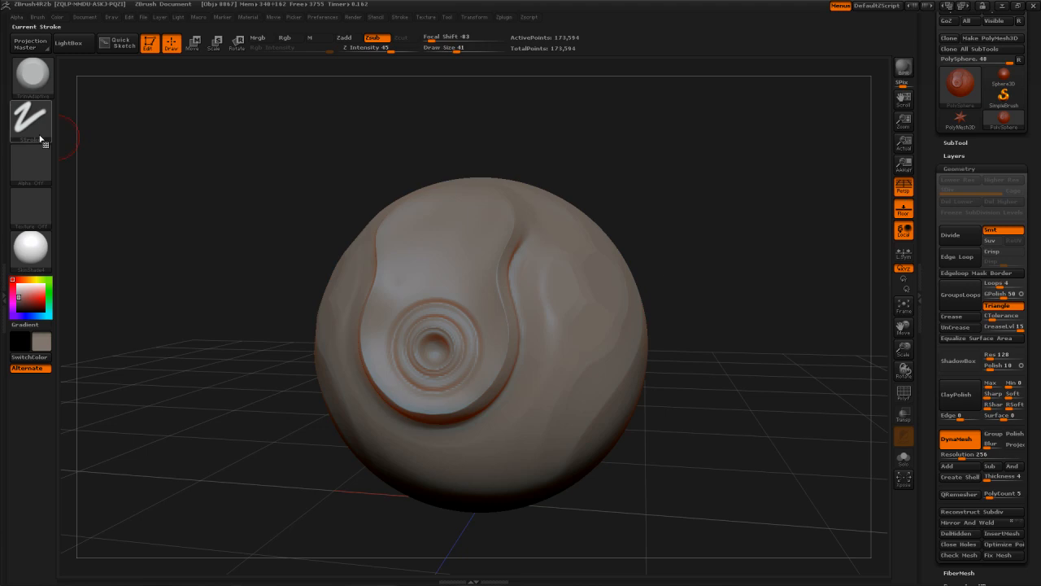
click(41, 137)
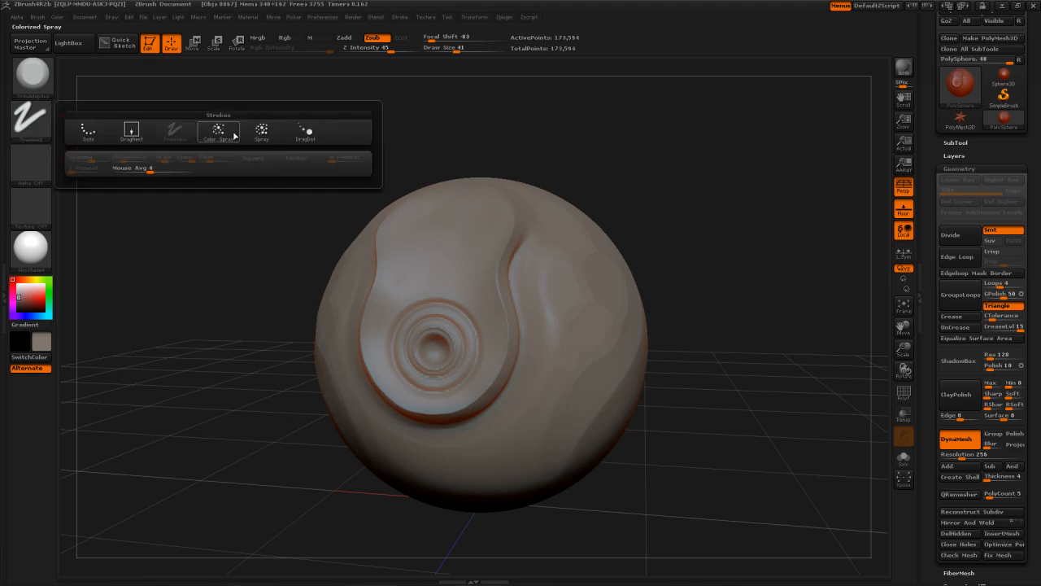
click(261, 133)
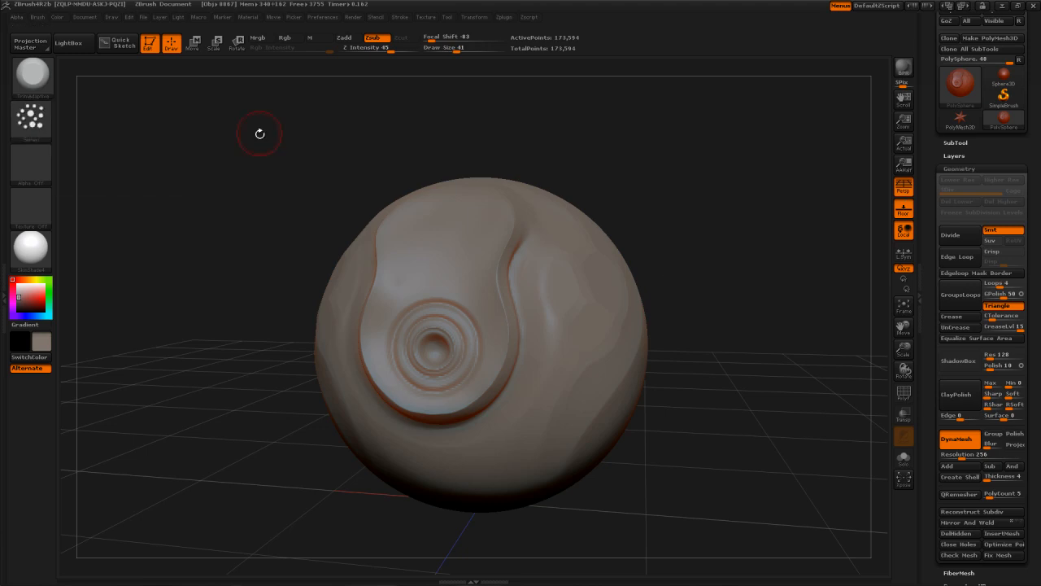
click(39, 130)
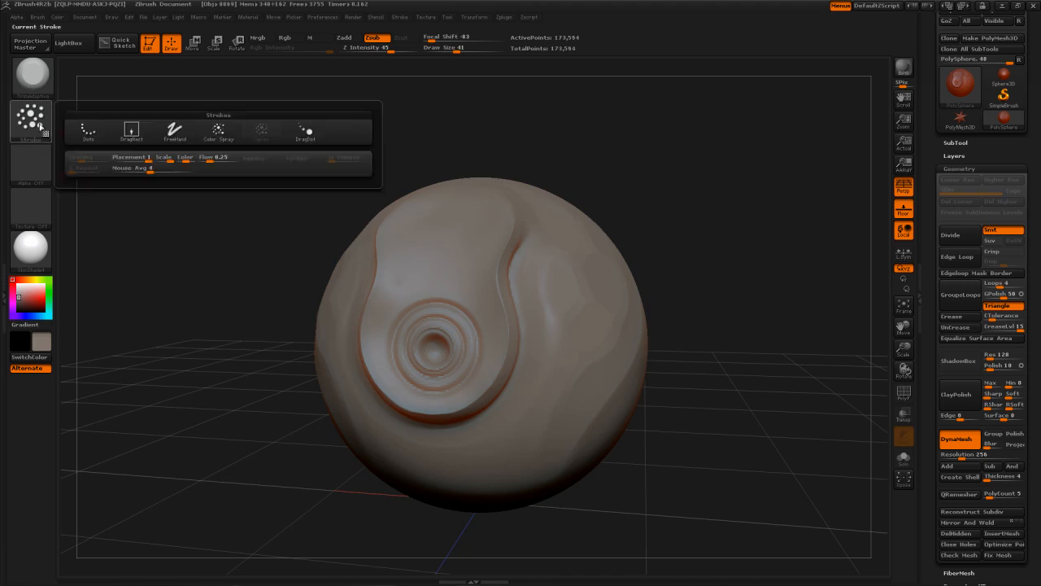
drag(144, 158, 148, 158)
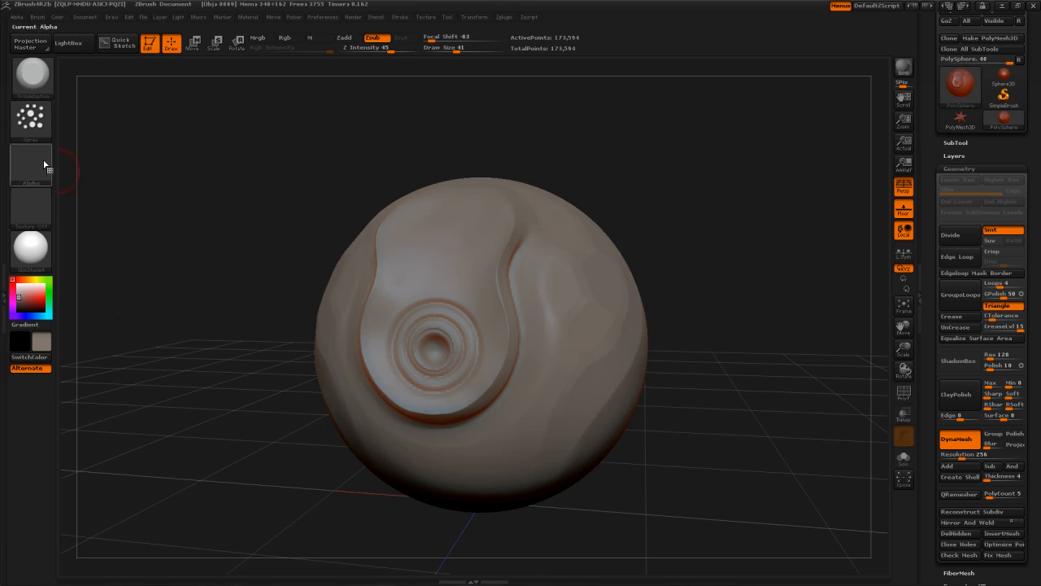
Try the TrimAdaptive brush with the Spray stroke on the smooth side of the sphere at draw sizes between 63 and 76
drag(746, 149, 621, 235)
key(bracketright)
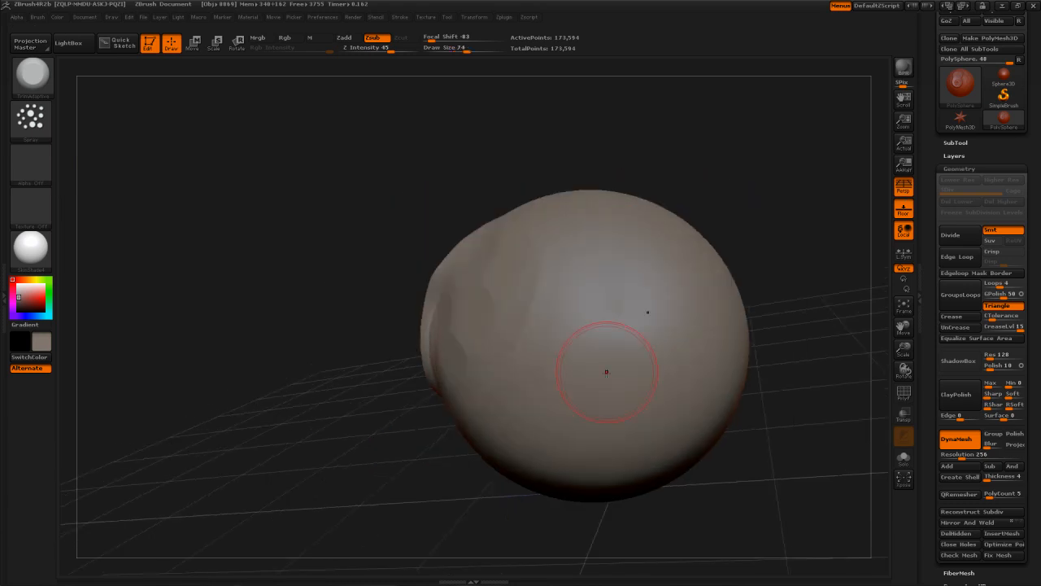
mouse_move(606, 372)
mouse_down()
mouse_move(626, 330)
mouse_move(615, 344)
mouse_up()
key(ctrl+z)
key(s)
mouse_move(615, 343)
mouse_down()
mouse_move(633, 345)
mouse_move(609, 401)
mouse_move(678, 244)
mouse_up()
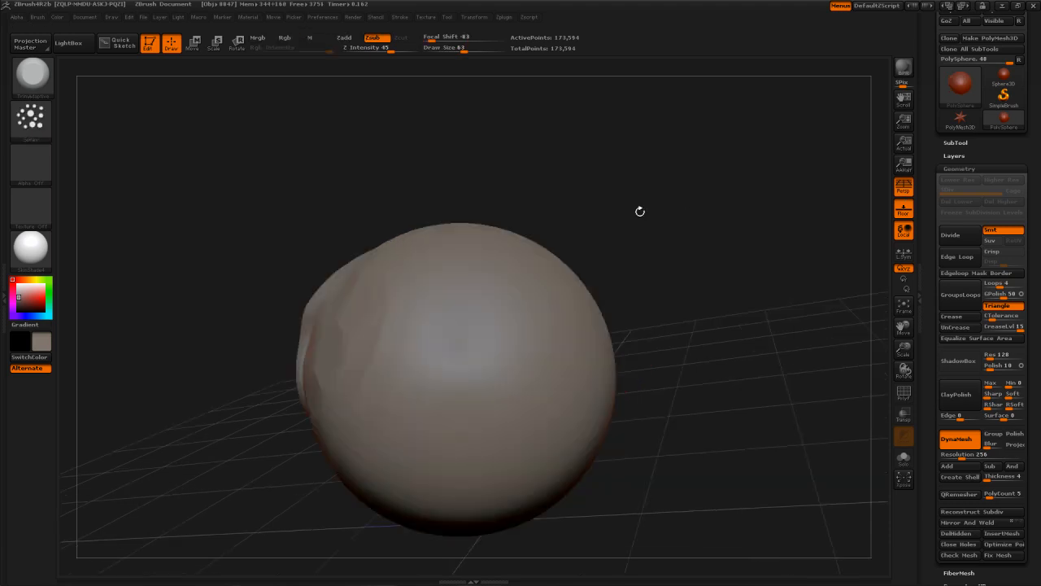
drag(640, 211, 435, 382)
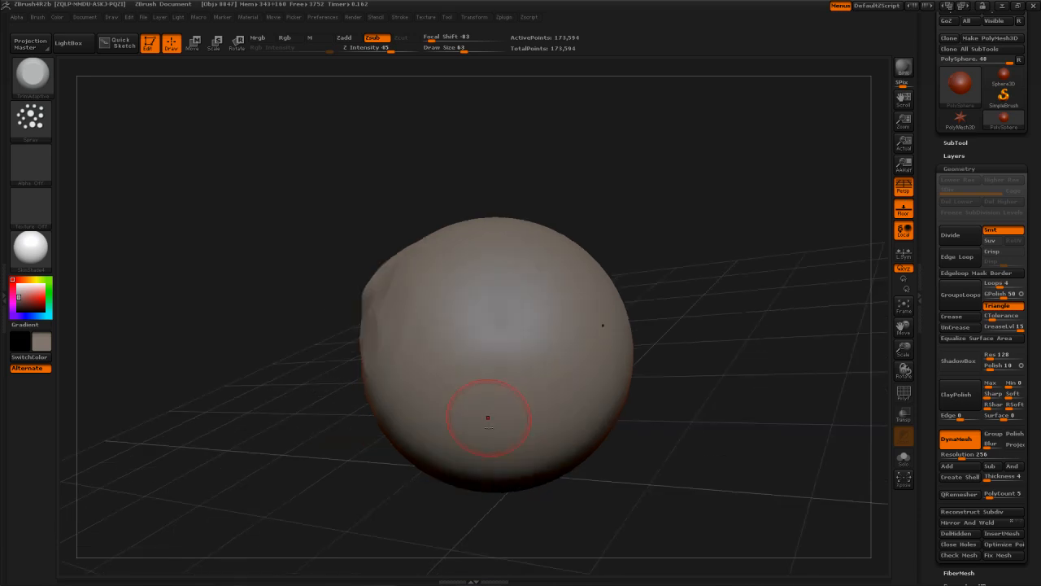
key(s)
drag(486, 386, 491, 386)
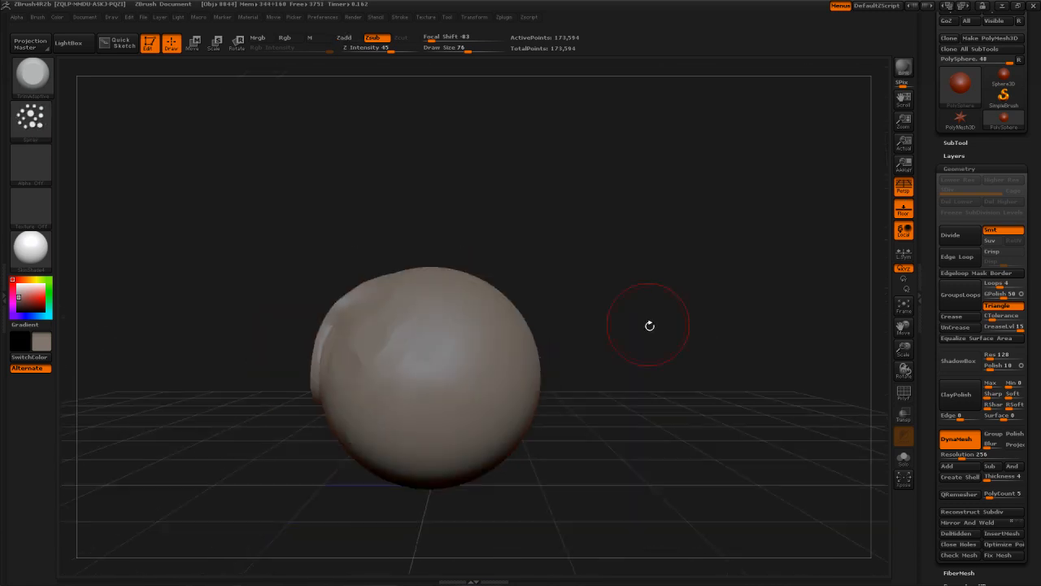
Pull the top of the sphere up into a tall peak with the Move brush, enlarging the draw size to 177
drag(649, 325, 649, 318)
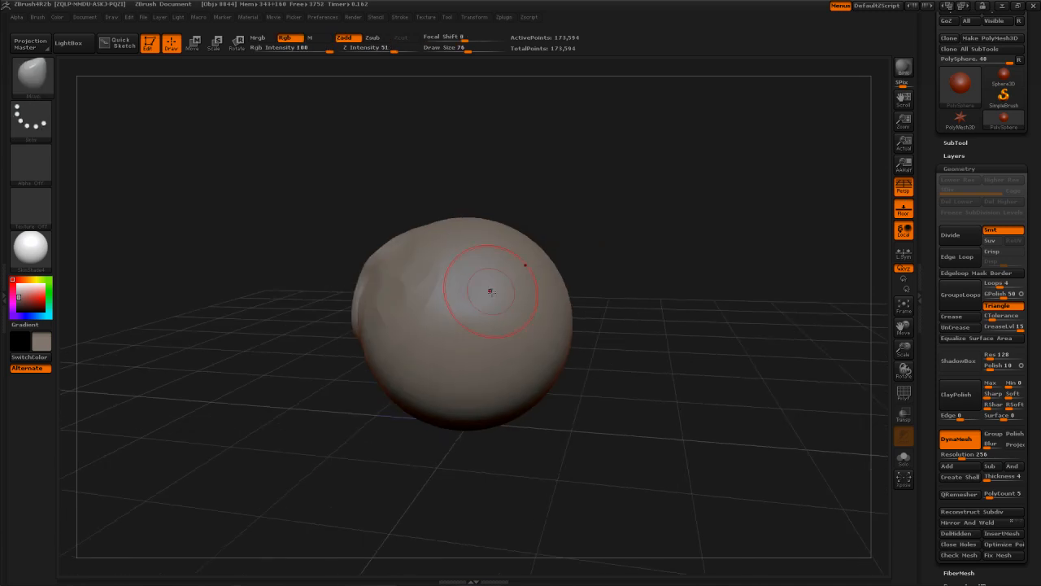
key(s)
mouse_move(490, 291)
mouse_down()
mouse_move(521, 296)
mouse_move(537, 123)
mouse_move(560, 84)
mouse_up()
drag(653, 222, 461, 218)
key(s)
mouse_move(460, 213)
mouse_down()
mouse_move(421, 165)
mouse_move(677, 179)
mouse_move(235, 216)
mouse_up()
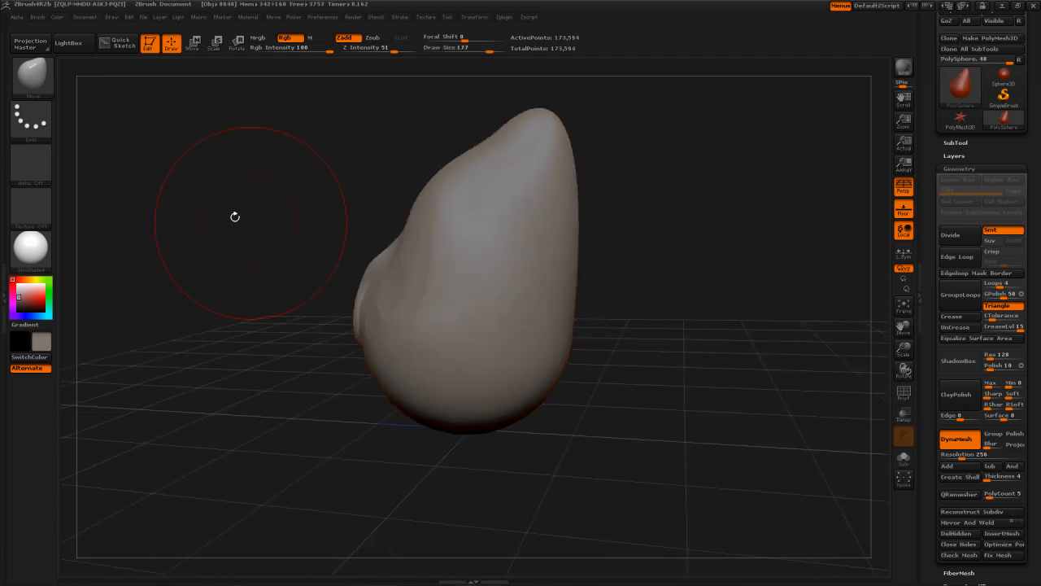
Chip irregular facets into the side of the tall form using the TrimAdaptive brush with the Spray stroke
key(b)
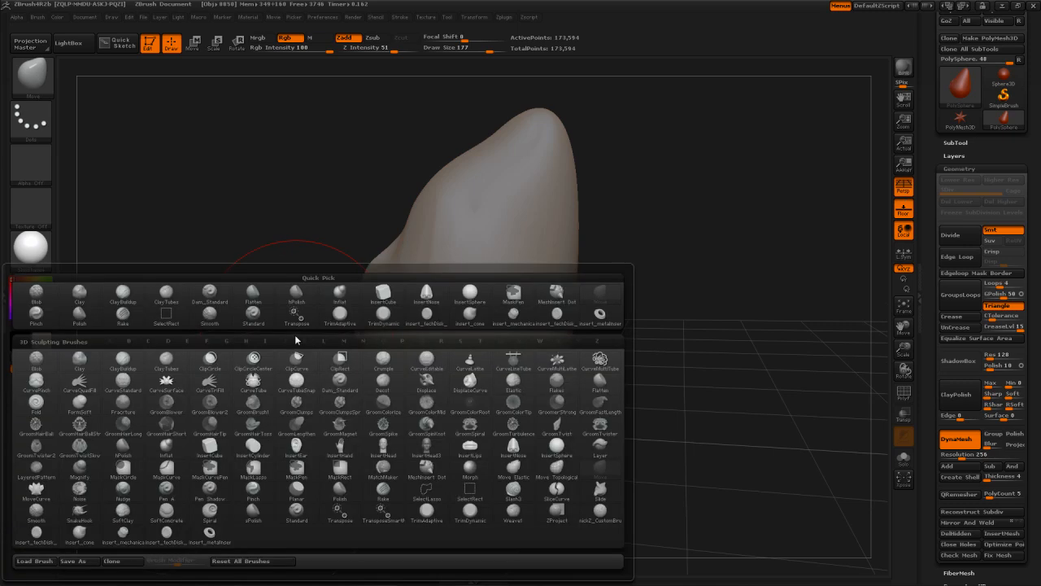
key(t)
key(d)
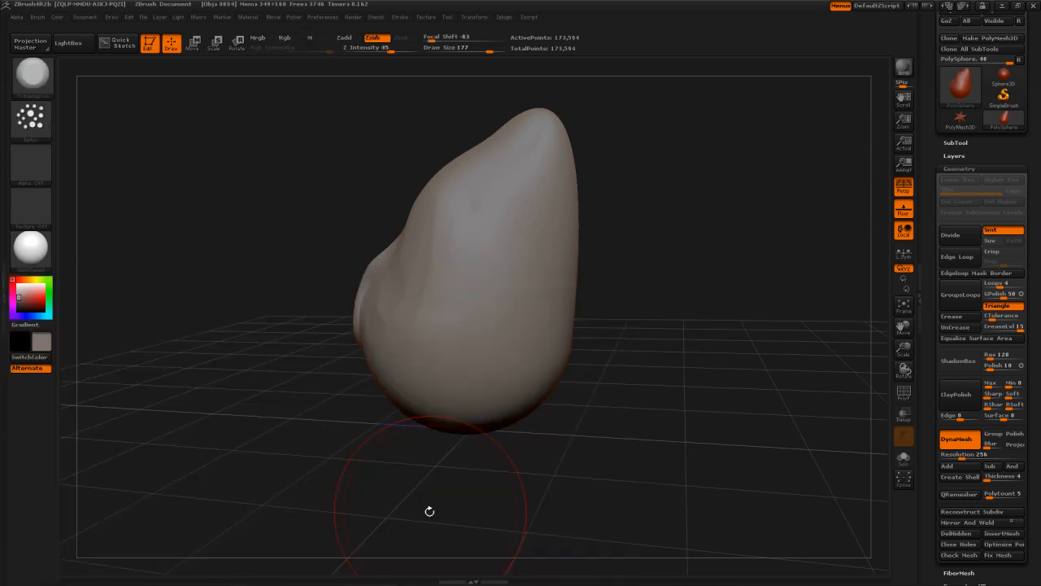
key(s)
drag(495, 336, 480, 336)
drag(469, 300, 516, 269)
Break up the chipped surface with finer TrimAdaptive spray strokes, reducing the draw size to 24
key(s)
drag(515, 269, 506, 269)
mouse_move(480, 260)
mouse_down()
mouse_move(518, 255)
mouse_move(509, 273)
mouse_move(495, 244)
mouse_up()
key(s)
key(s)
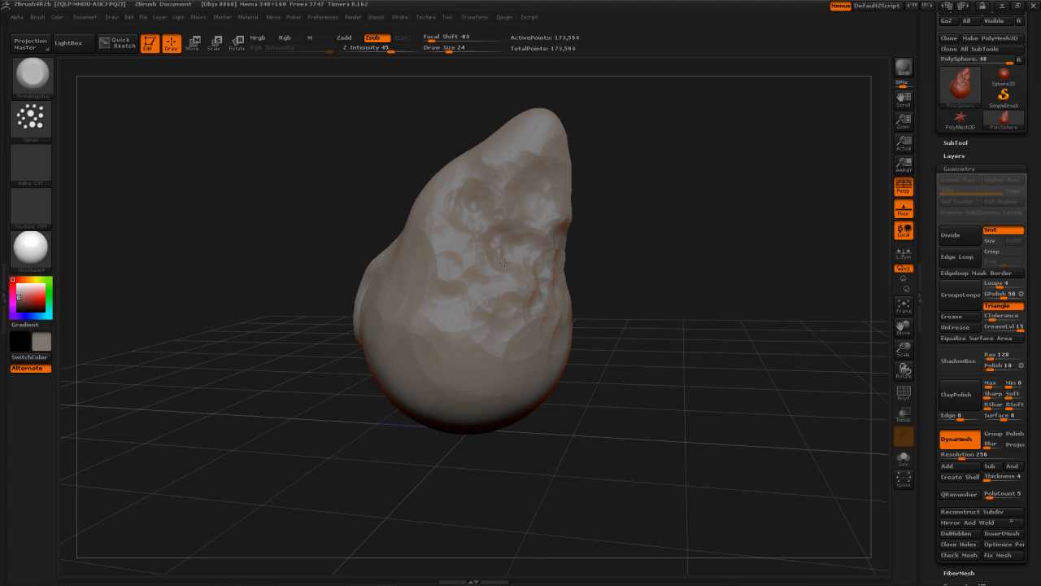
mouse_move(600, 231)
mouse_down()
mouse_move(607, 251)
mouse_move(508, 213)
mouse_move(573, 300)
mouse_move(560, 316)
mouse_move(547, 180)
mouse_up()
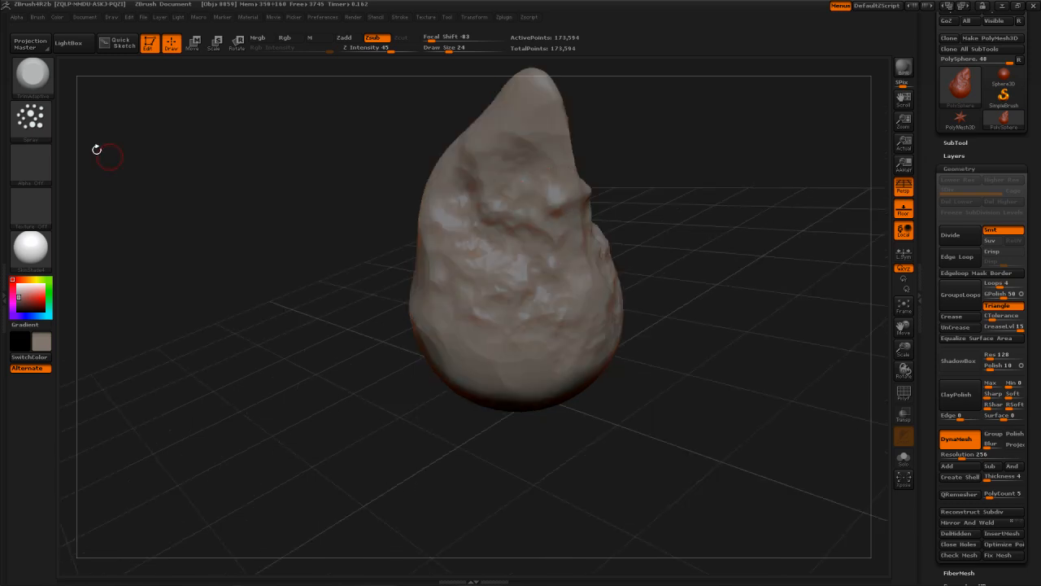
Change the TrimAdaptive stroke to Dots, set the draw size to 68 and flatten the tip of the peak
click(33, 121)
click(119, 130)
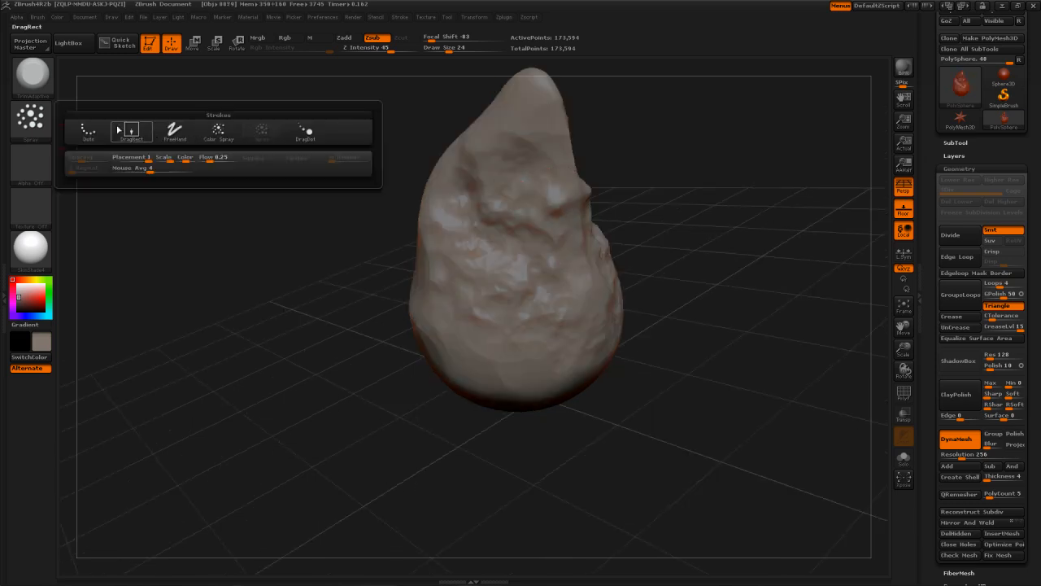
click(168, 130)
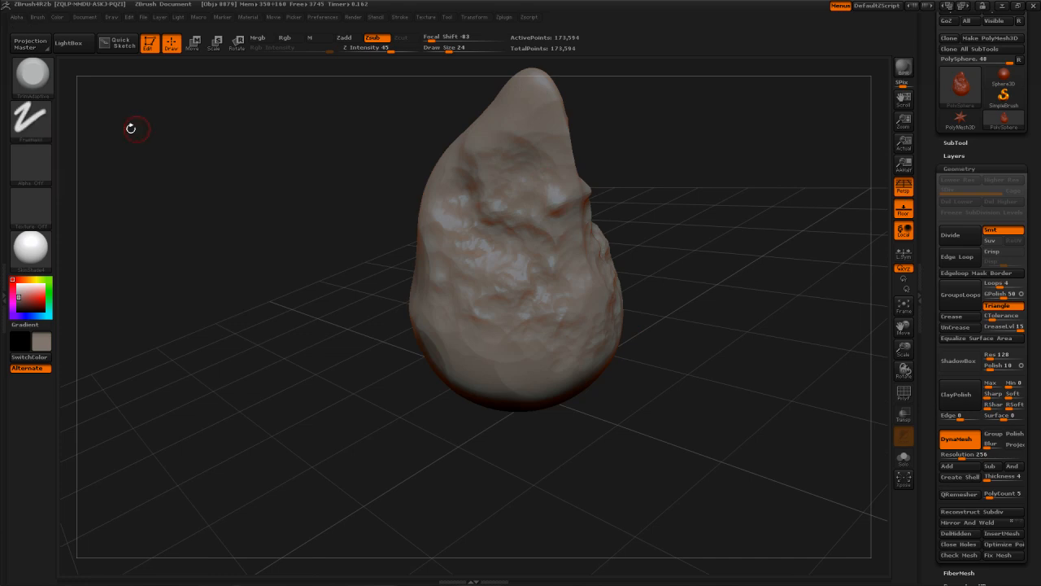
click(31, 120)
click(88, 131)
key(s)
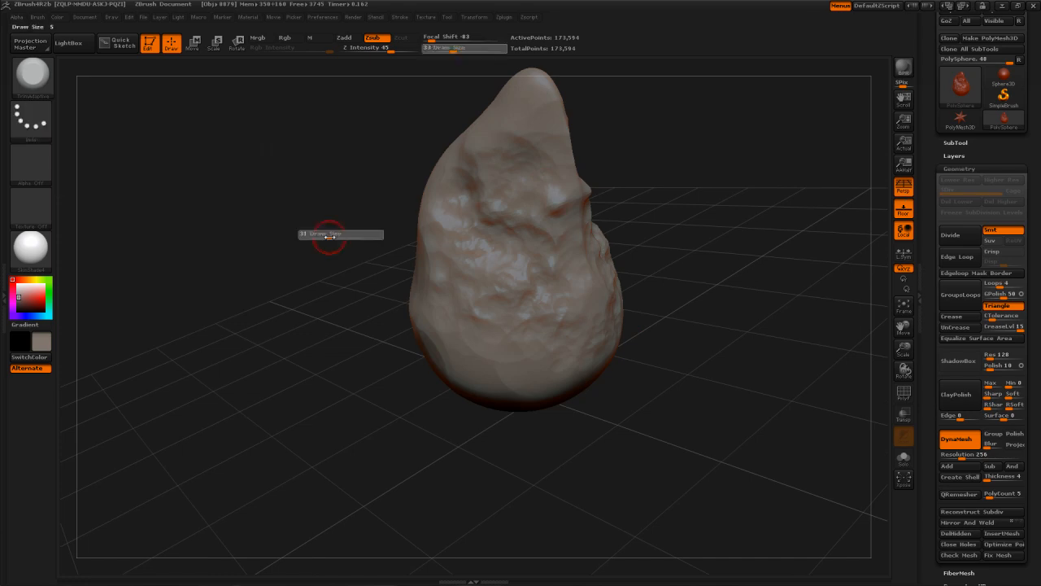
drag(329, 237, 342, 236)
drag(658, 157, 539, 141)
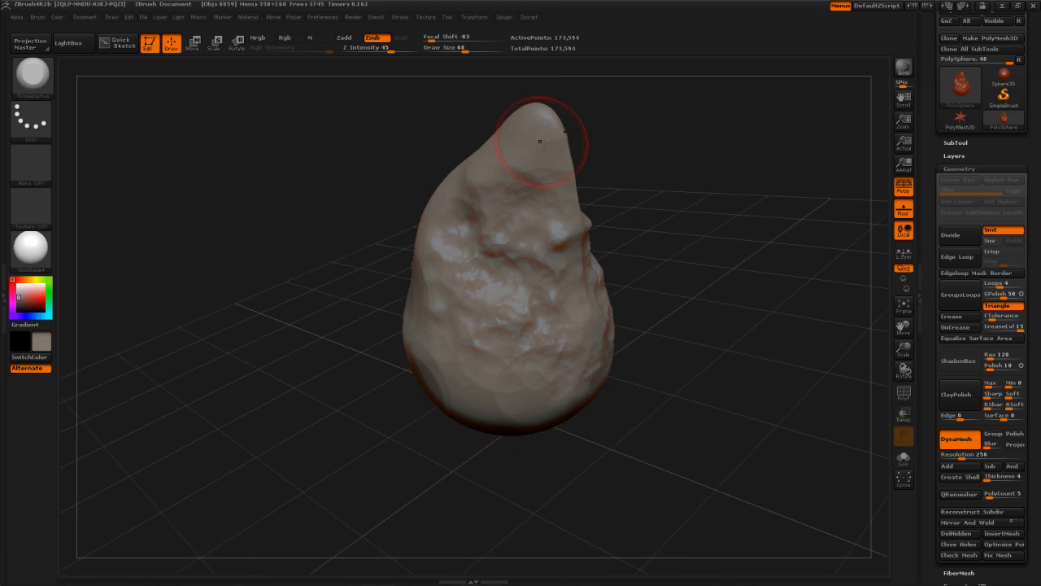
click(557, 132)
Try to flatten a wide patch in the middle of the rocky surface with the Dots stroke
mouse_move(556, 237)
mouse_down()
mouse_move(497, 238)
mouse_move(488, 292)
mouse_up()
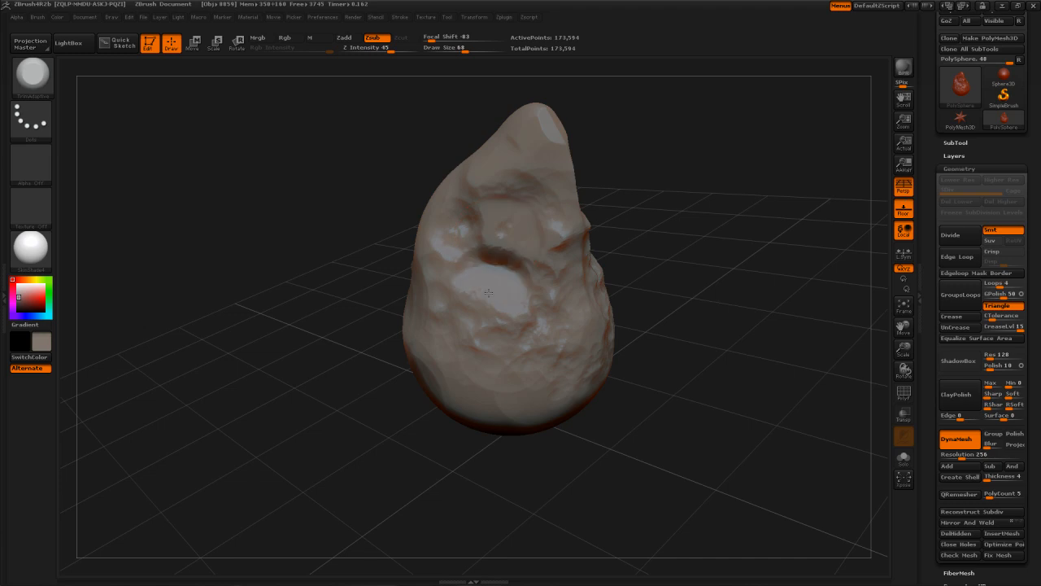
key(ctrl)
key(ctrl+z)
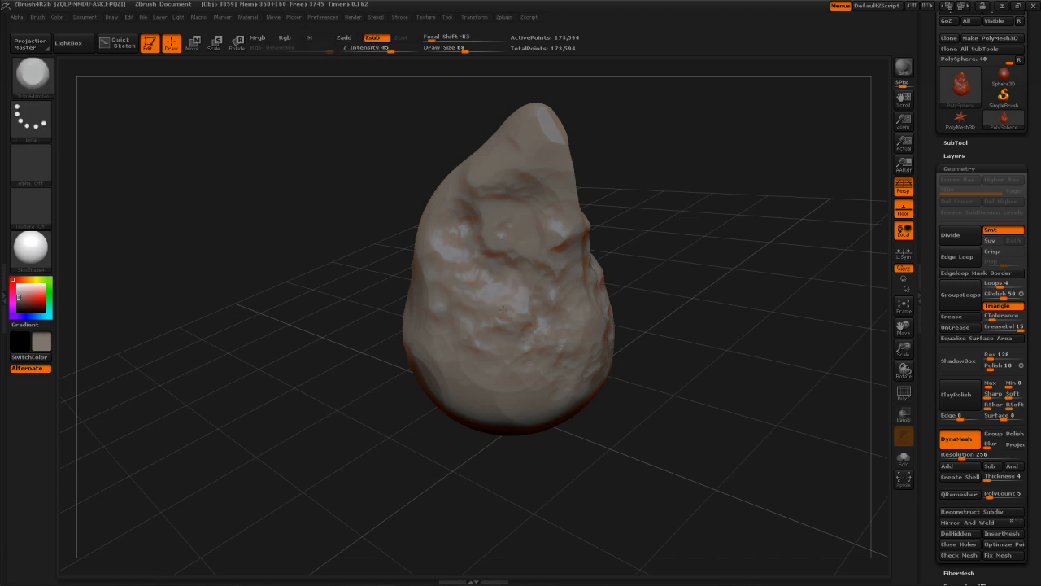
Flatten planar facets across the sides, base and upper slope of the rocky form with TrimAdaptive at draw size 68
drag(462, 307, 452, 277)
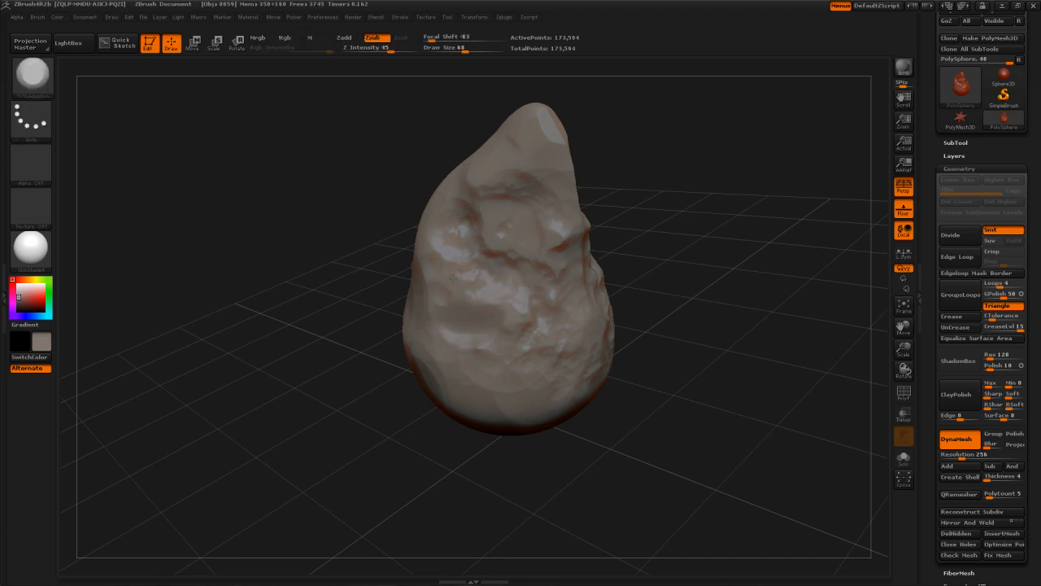
mouse_move(701, 274)
mouse_down()
mouse_move(638, 306)
mouse_move(602, 276)
mouse_up()
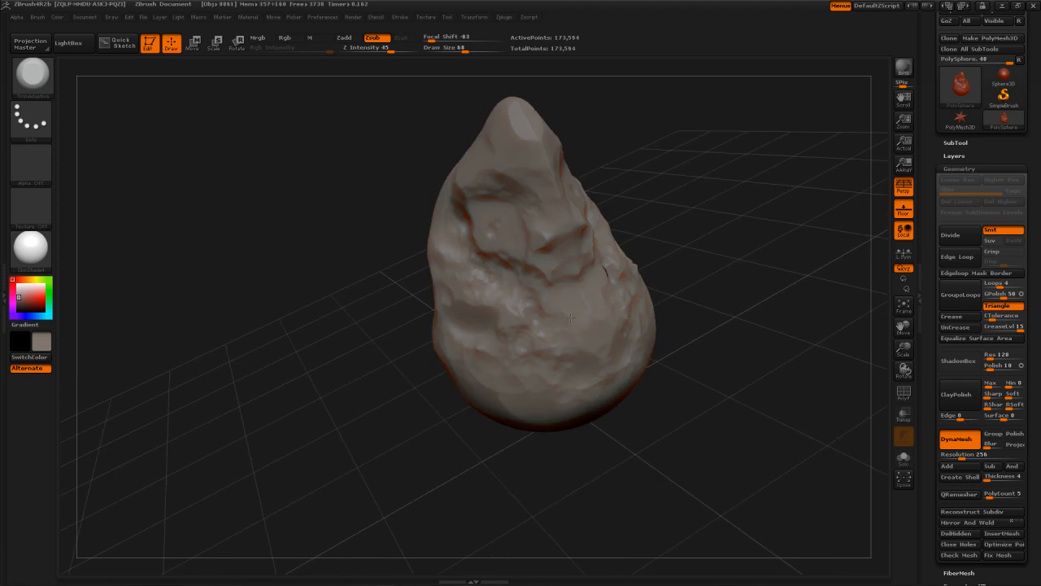
drag(417, 457, 504, 423)
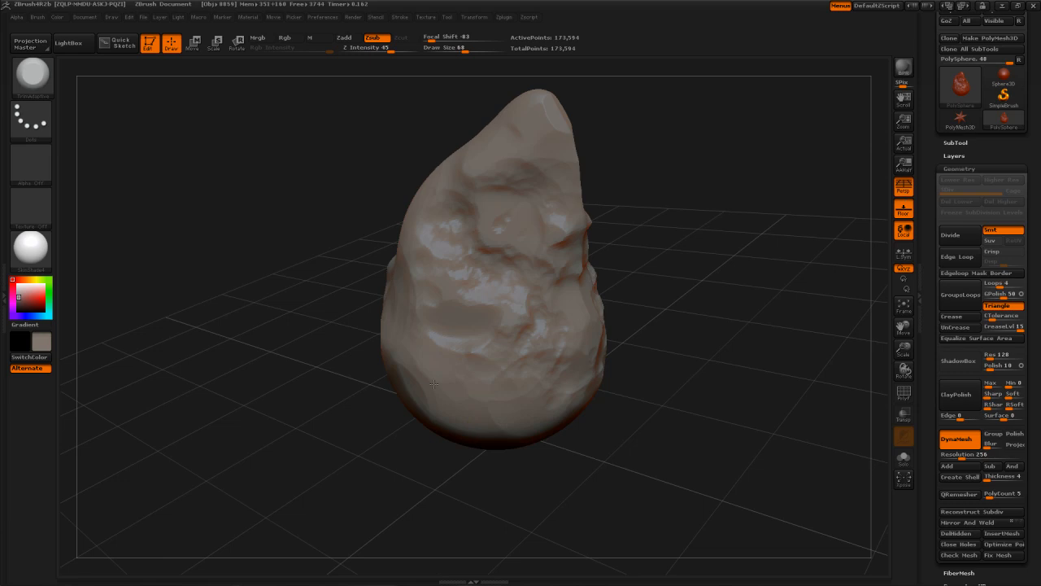
drag(495, 457, 423, 267)
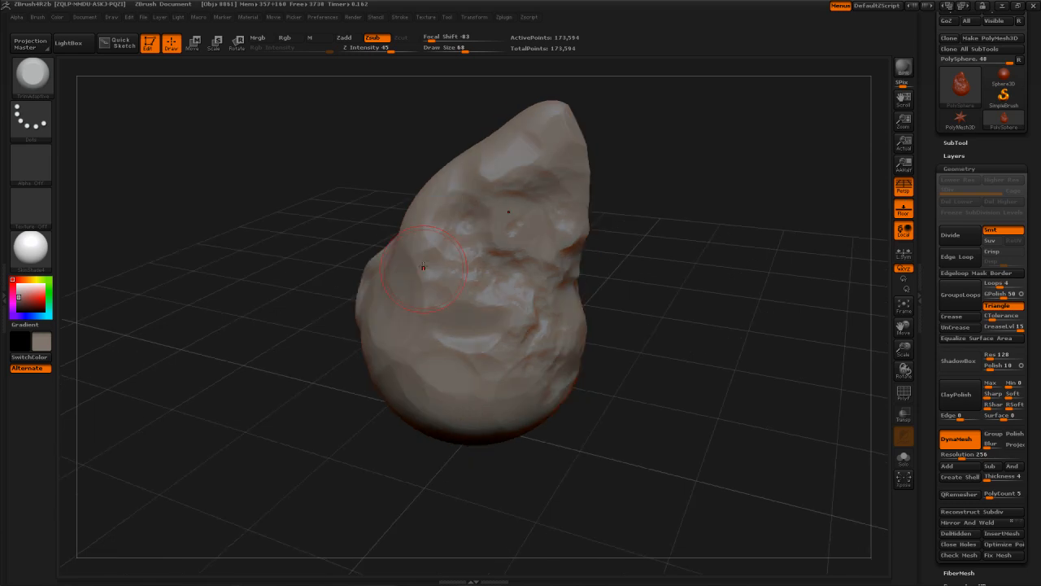
drag(425, 218, 405, 164)
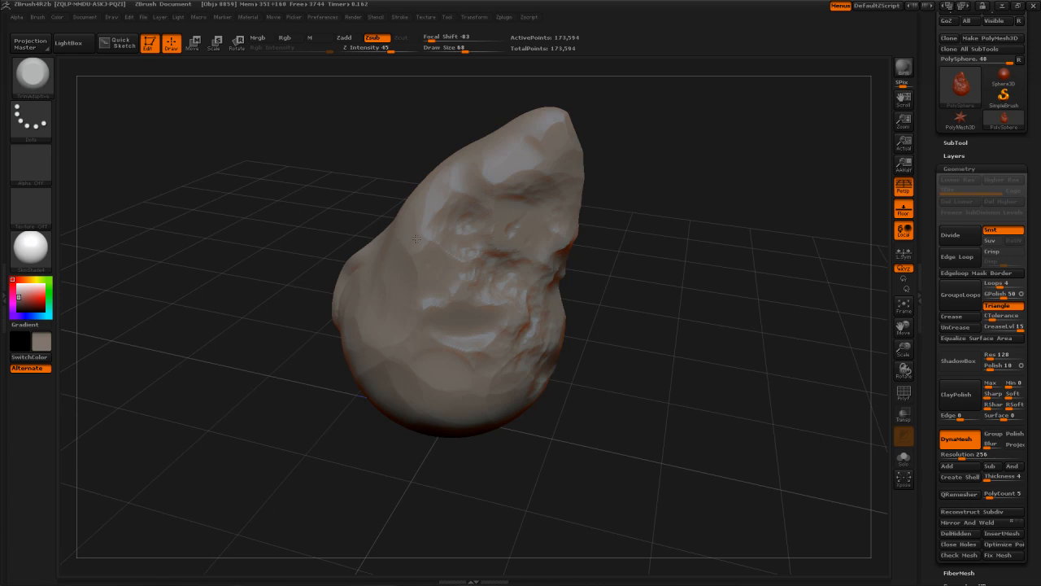
mouse_move(416, 238)
mouse_down()
mouse_move(649, 303)
mouse_move(686, 267)
mouse_move(618, 330)
mouse_move(689, 359)
mouse_move(569, 346)
mouse_up()
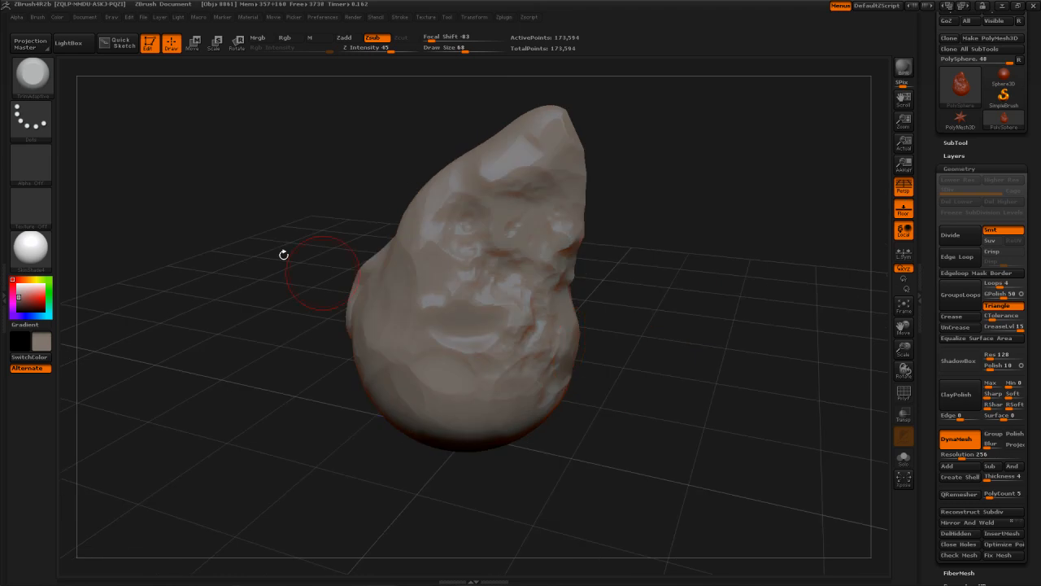
Apply Alpha 14 and the Spray stroke to the TrimAdaptive brush and trim the middle of the rocky form
click(40, 170)
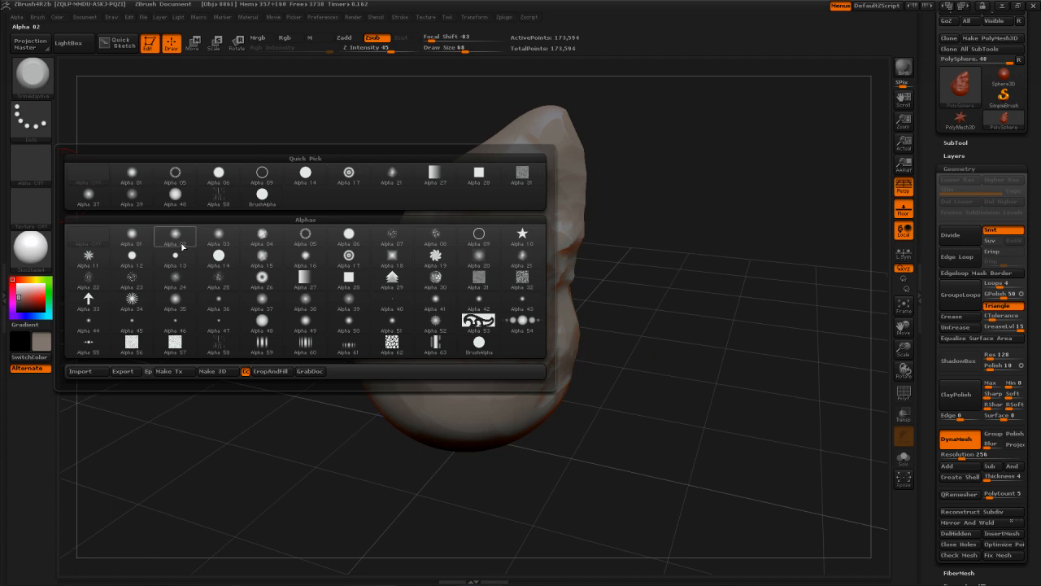
click(232, 261)
drag(222, 258, 375, 316)
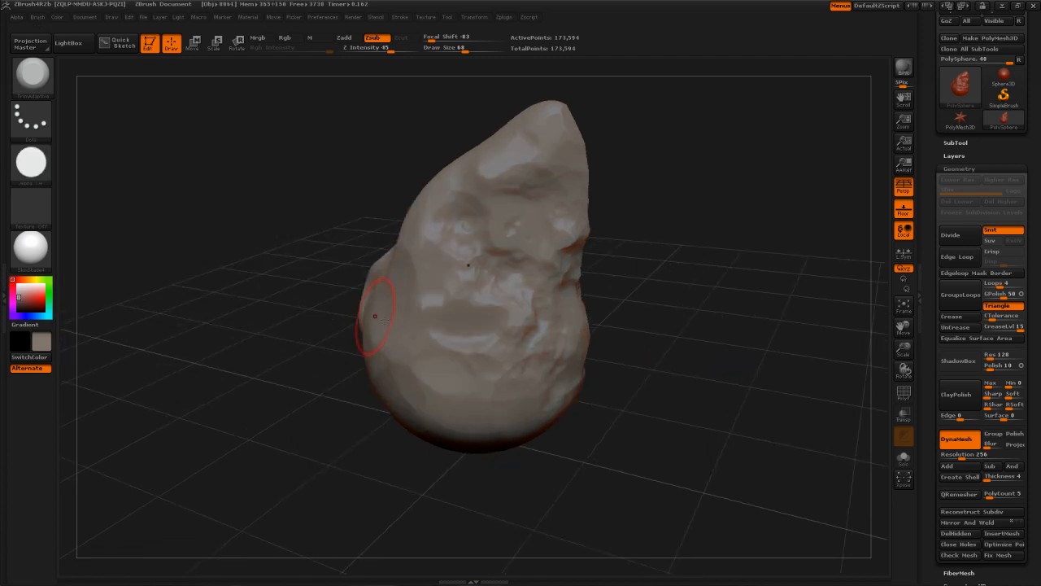
key(bracketleft)
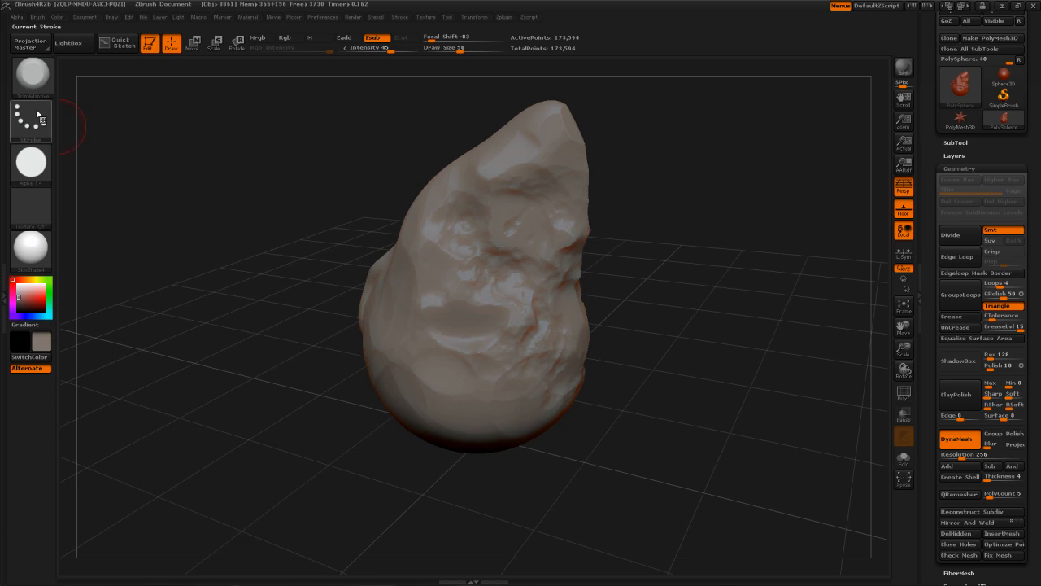
click(37, 114)
click(271, 137)
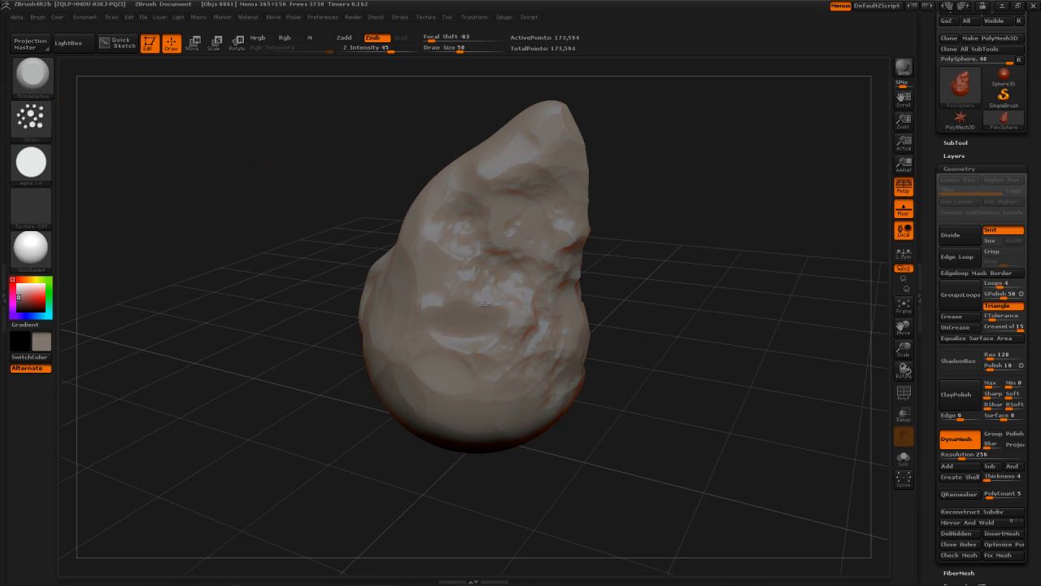
key(s)
drag(497, 308, 491, 309)
drag(507, 304, 518, 314)
right_drag(518, 315, 549, 231)
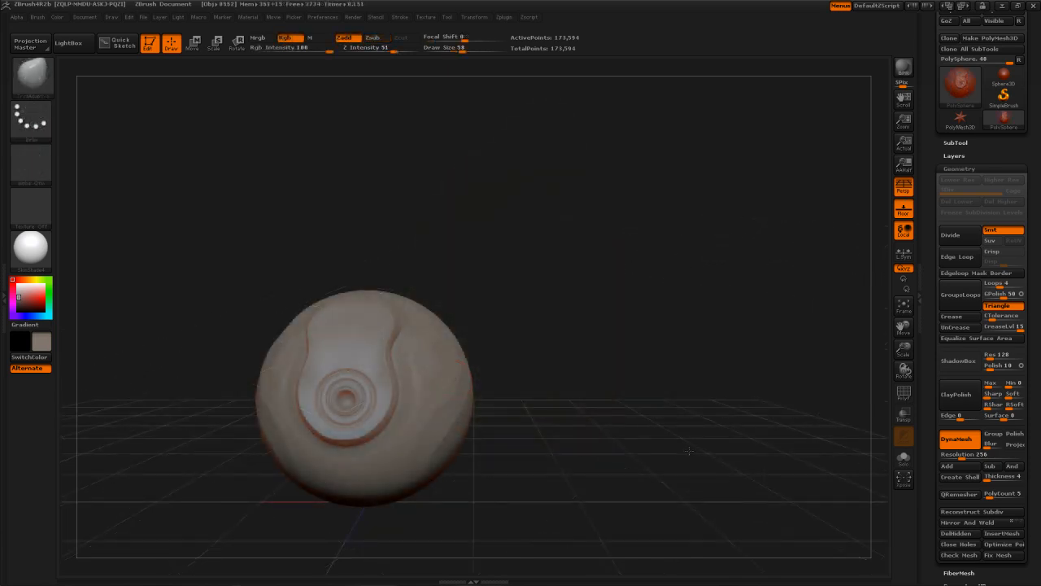
mouse_move(688, 450)
mouse_down()
mouse_move(662, 390)
mouse_move(734, 438)
mouse_move(728, 462)
mouse_move(750, 508)
mouse_move(682, 468)
mouse_up()
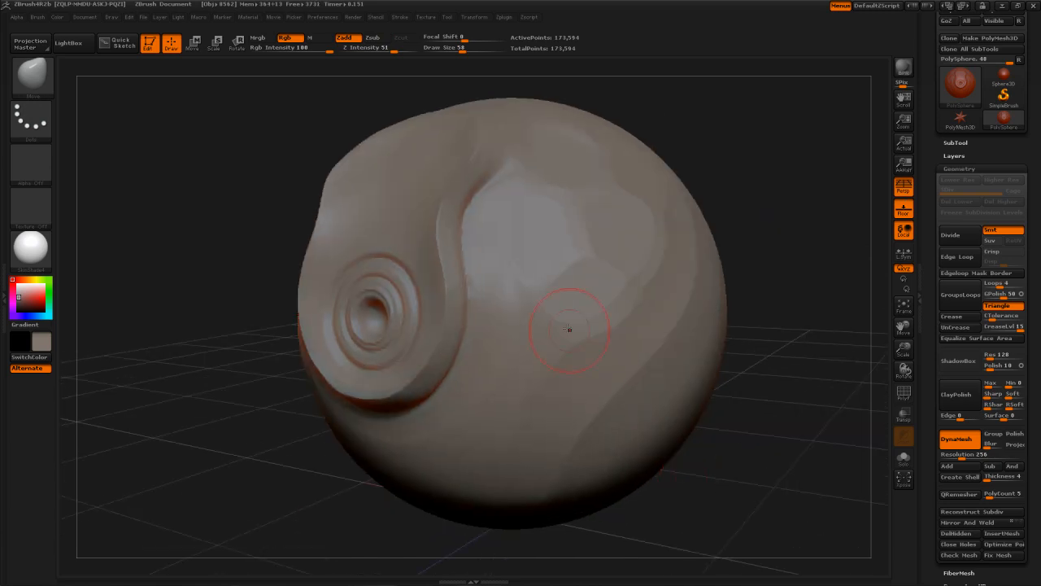